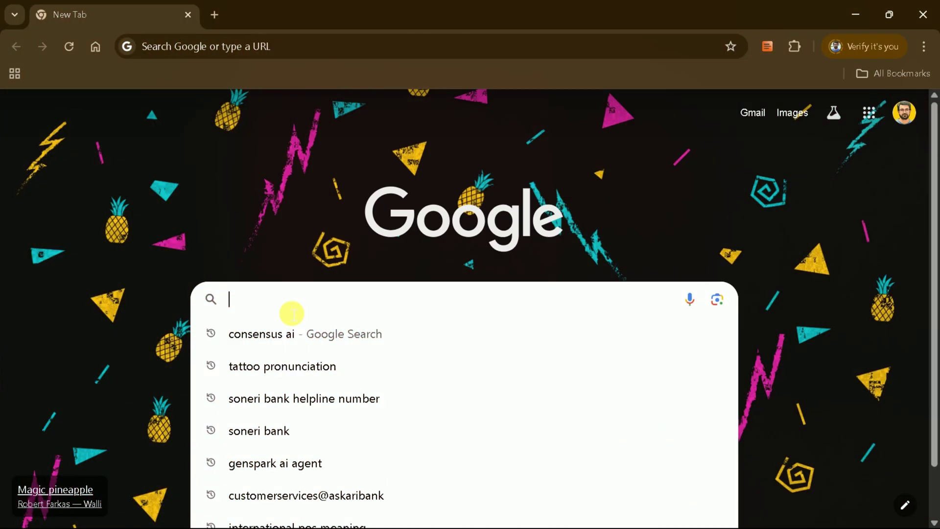
Step: In a new Chrome tab, start a Google search by typing 'con'
text(on)
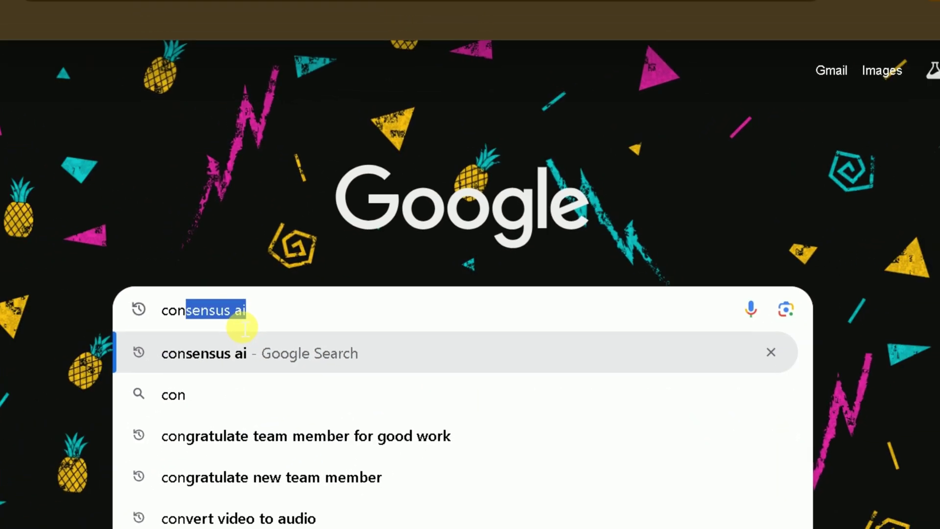
Step: Search Google for 'consensus ai' and go to consensus.app
key(Return)
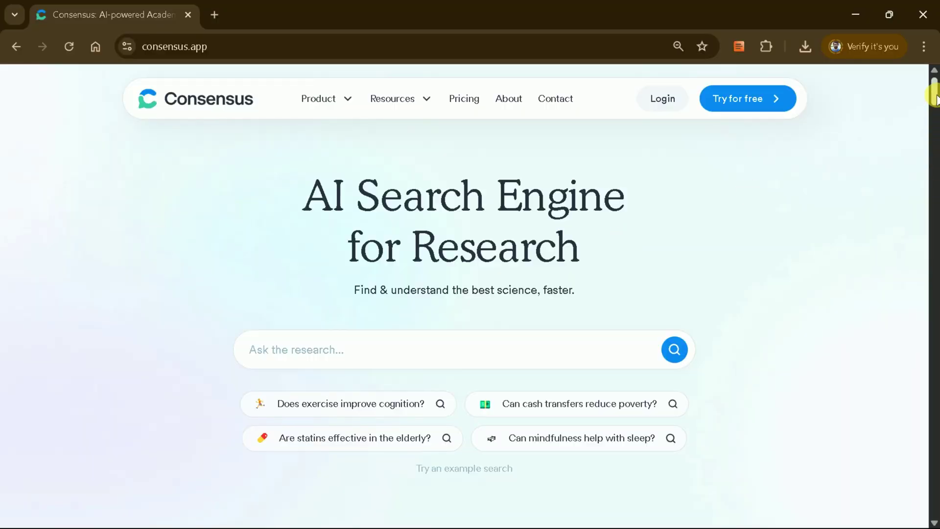
scroll(936, 98, down, 1)
Step: Browse the consensus.app homepage, then log in to reach the consensus.app/search page
scroll(936, 98, up, 1)
scroll(936, 96, down, 1)
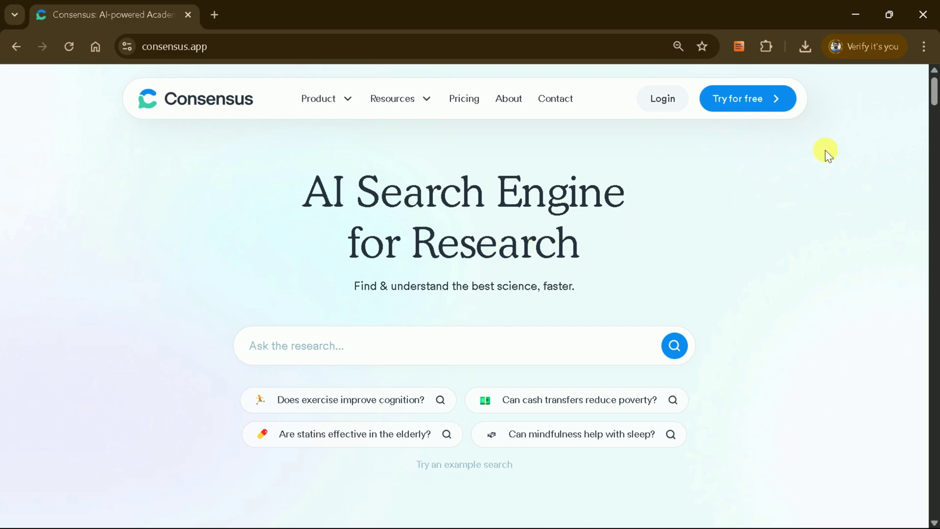
drag(935, 90, 936, 158)
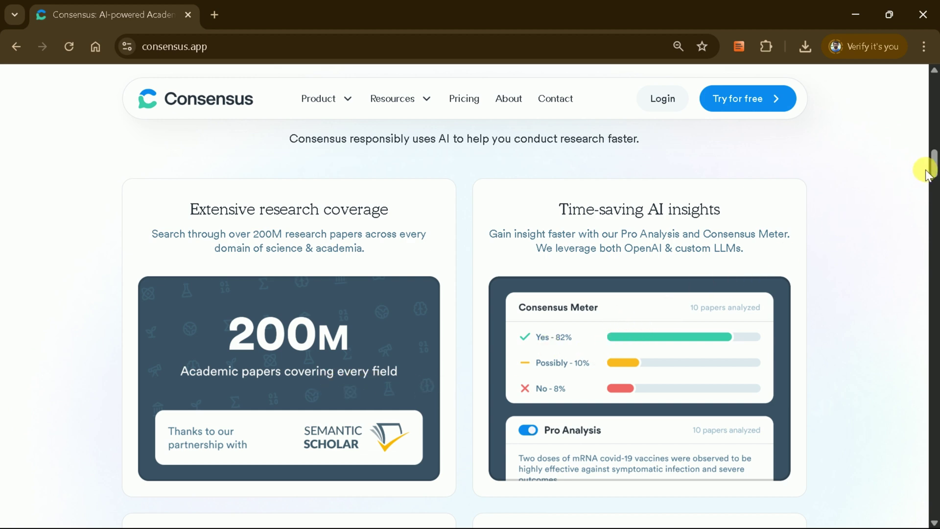
drag(936, 169, 936, 226)
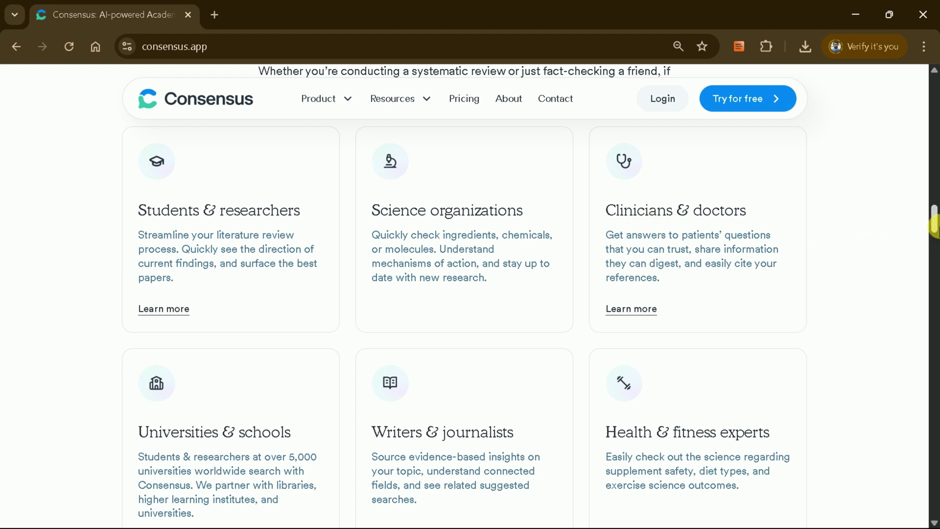
drag(935, 231, 923, 342)
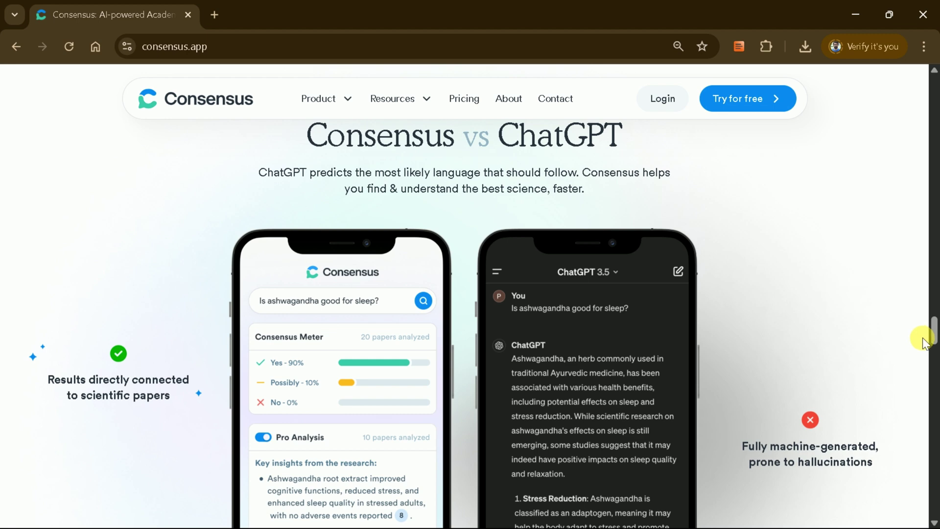
drag(930, 337, 930, 325)
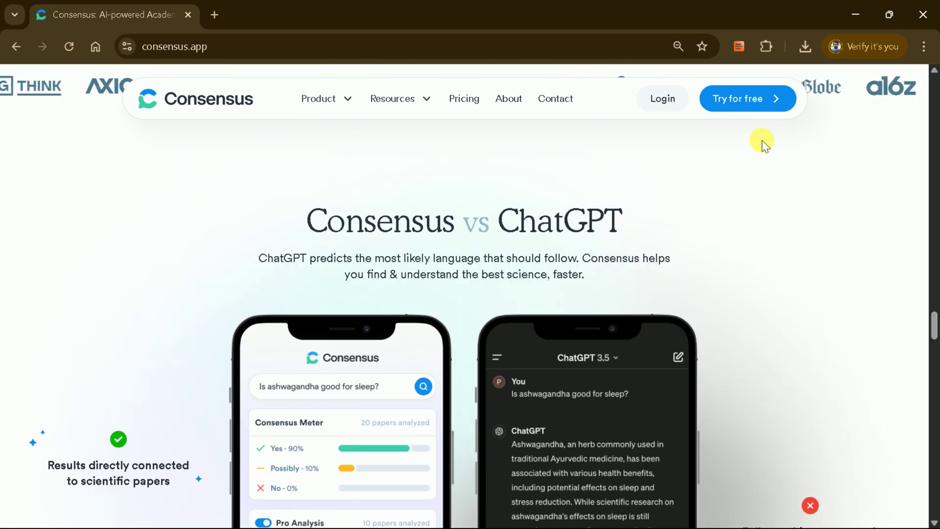
click(677, 99)
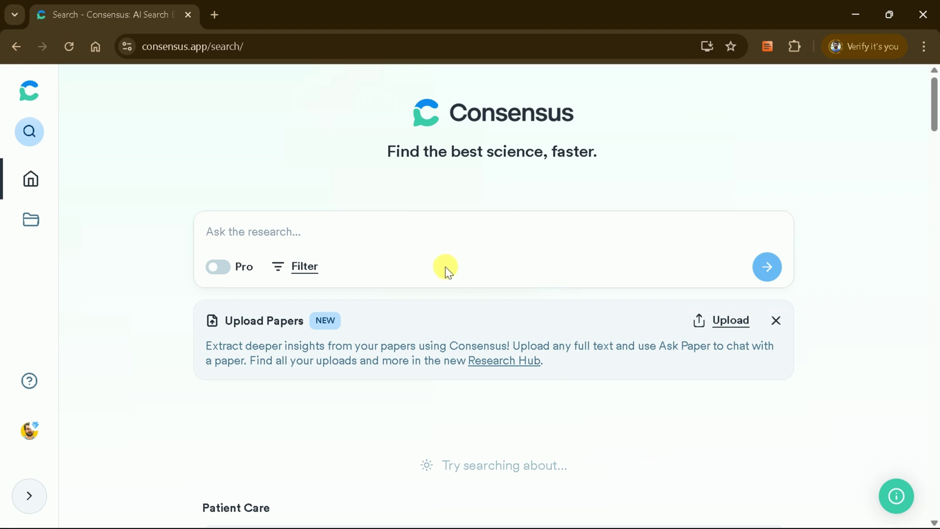
Step: Search Consensus for 'Does technology integration effects students achievement?'
click(353, 232)
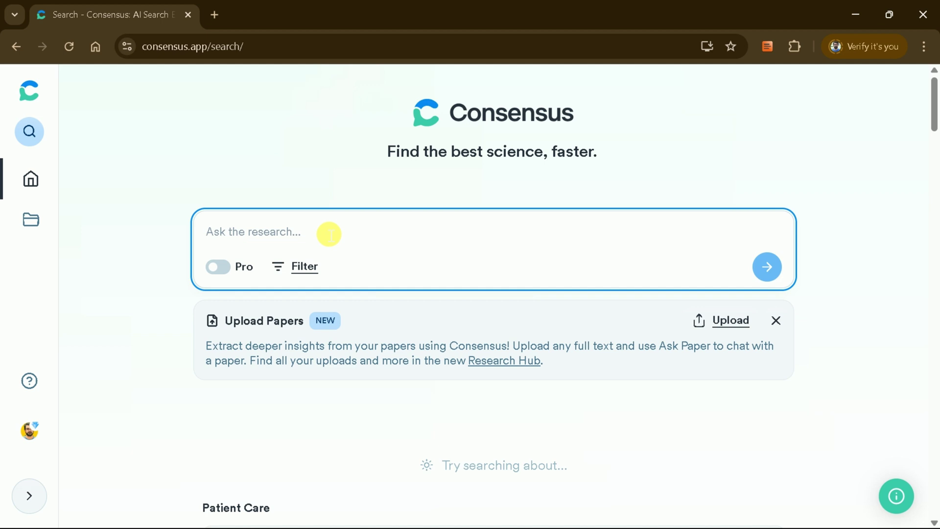
text(Does)
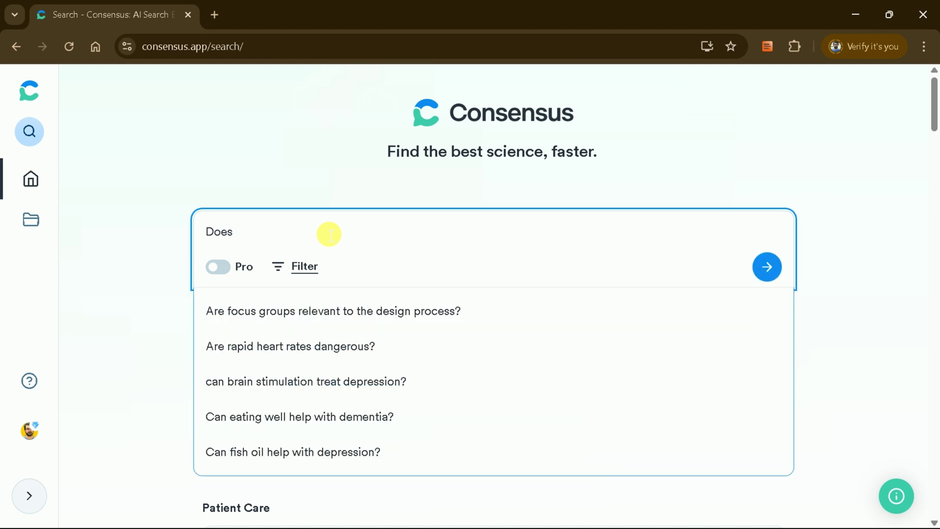
text( technology integration effects students achievement?)
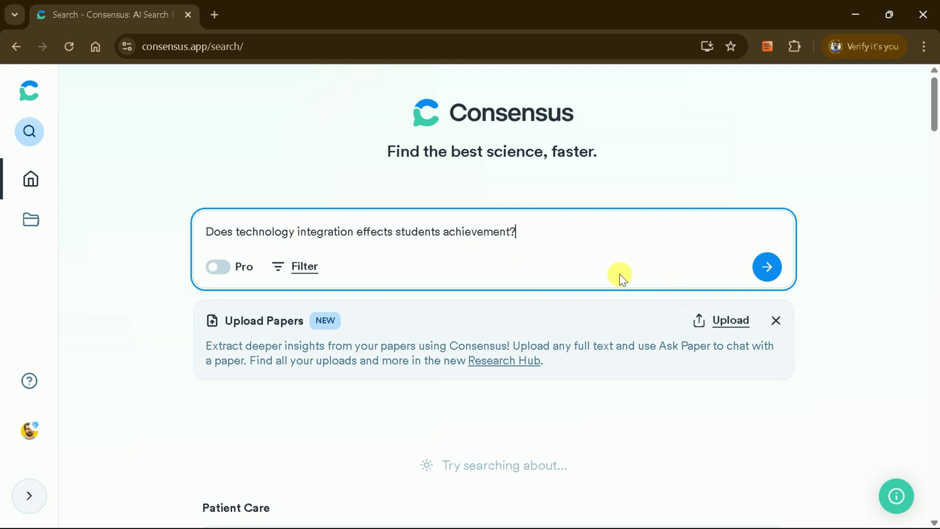
click(768, 267)
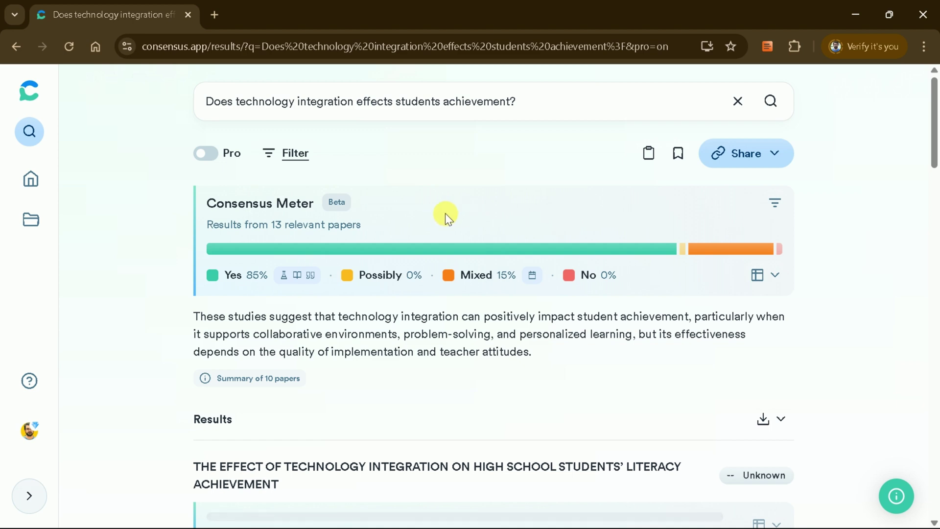
Step: Expand the 85% Yes / 15% Mixed Consensus Meter into its recency, journal and citation table
scroll(473, 264, down, 2)
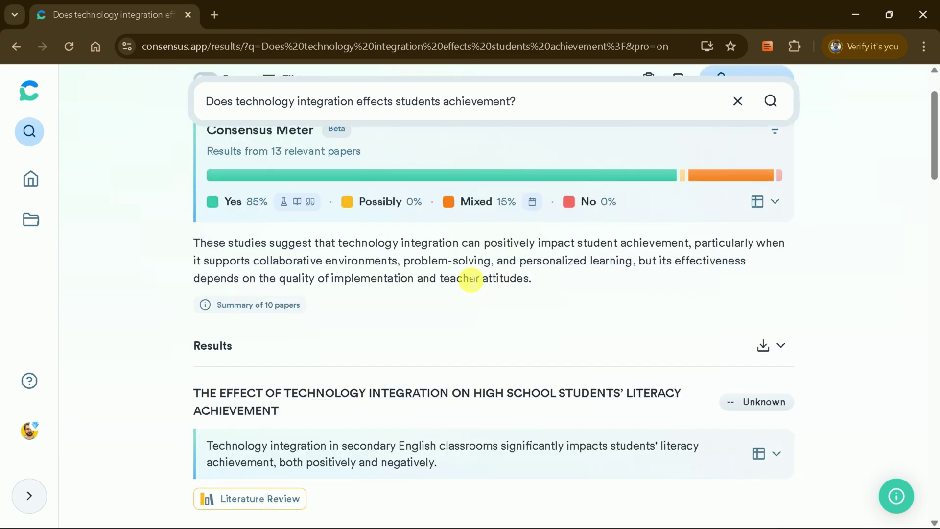
scroll(568, 331, down, 2)
scroll(569, 331, down, 4)
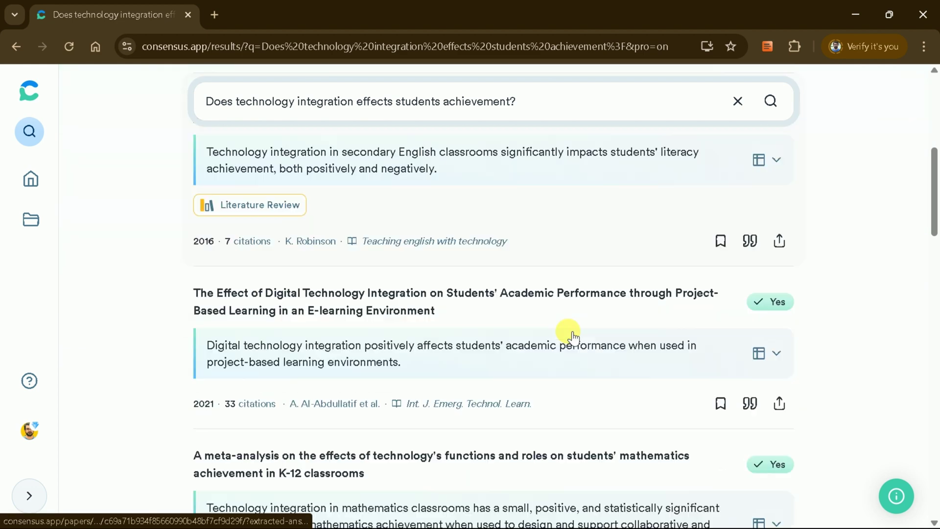
scroll(568, 332, up, 7)
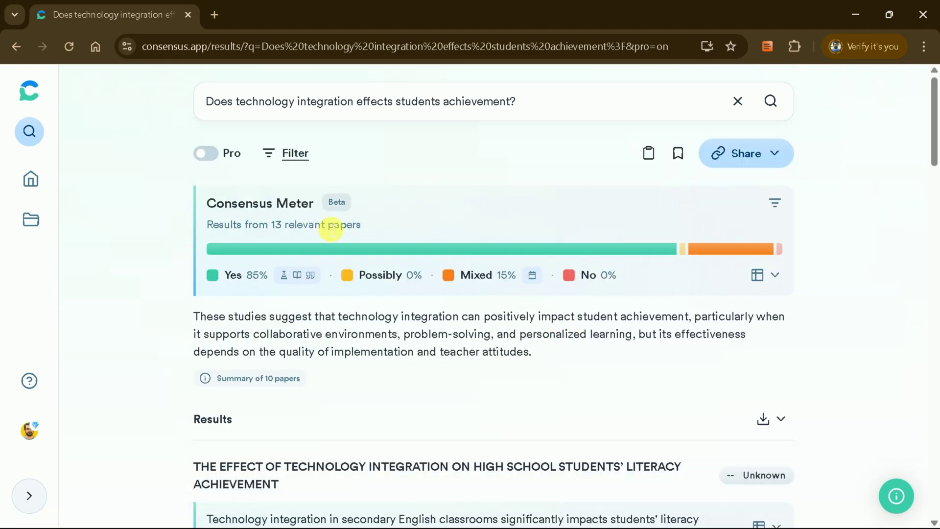
drag(314, 204, 216, 206)
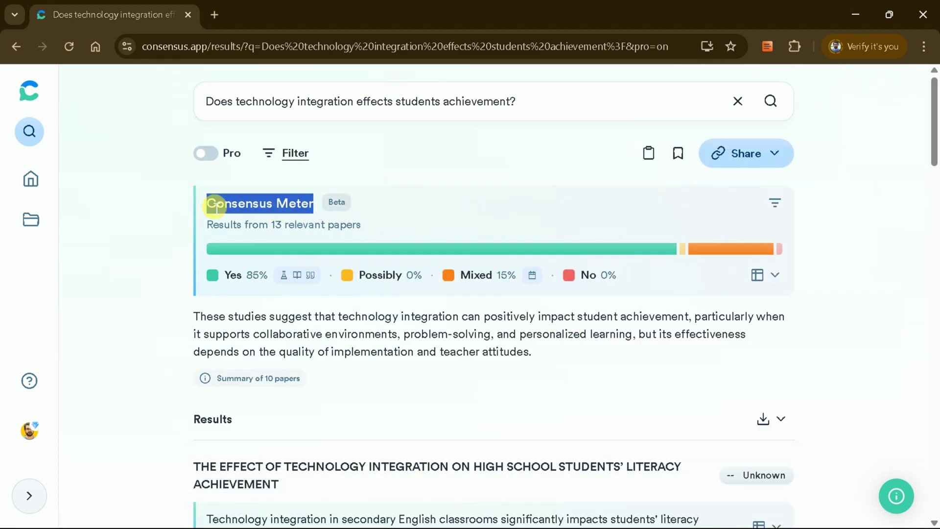
click(221, 227)
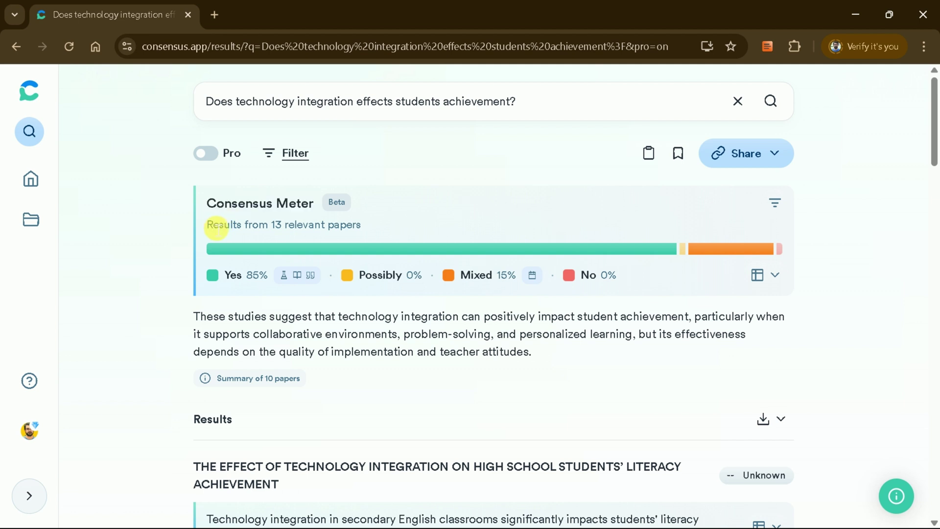
click(366, 229)
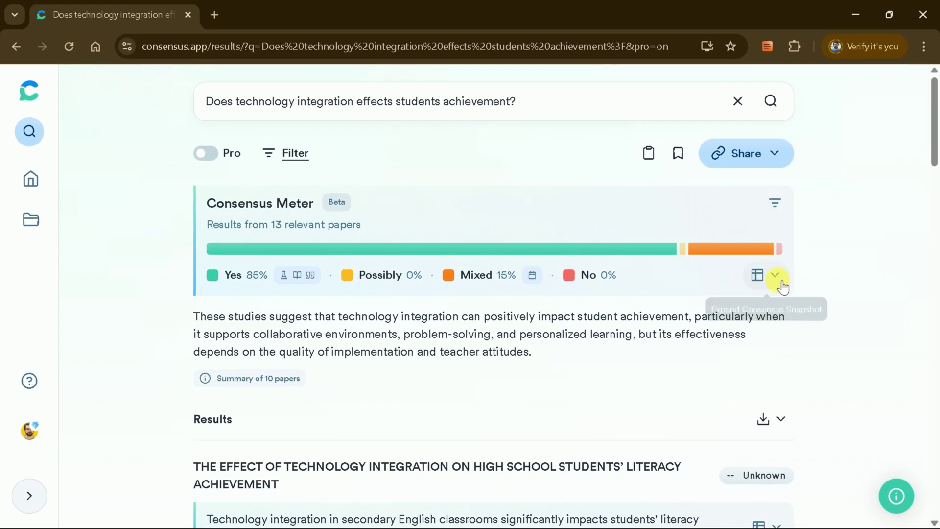
click(776, 275)
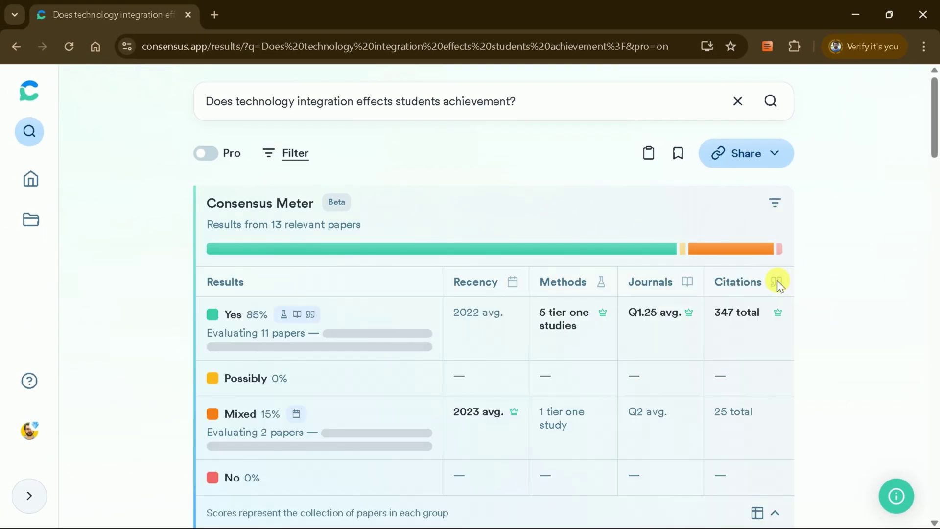
scroll(710, 245, down, 2)
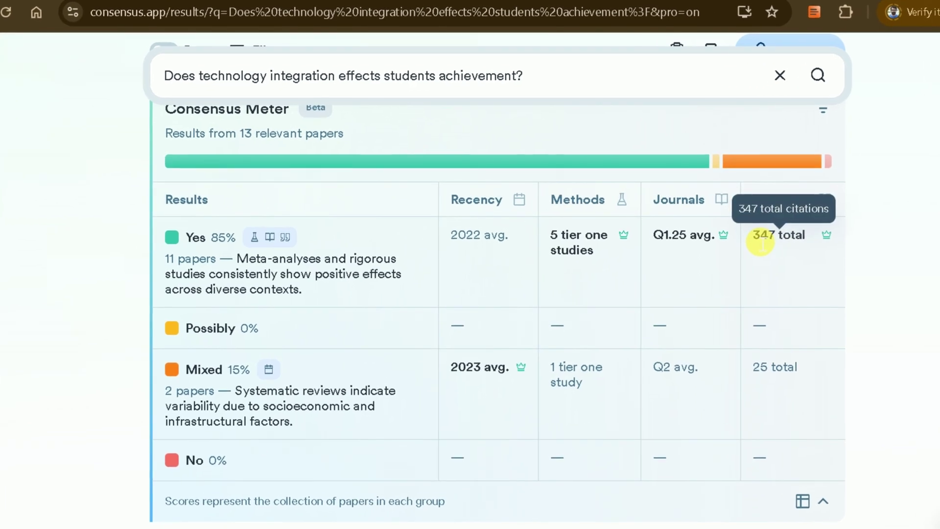
drag(741, 237, 794, 243)
click(749, 266)
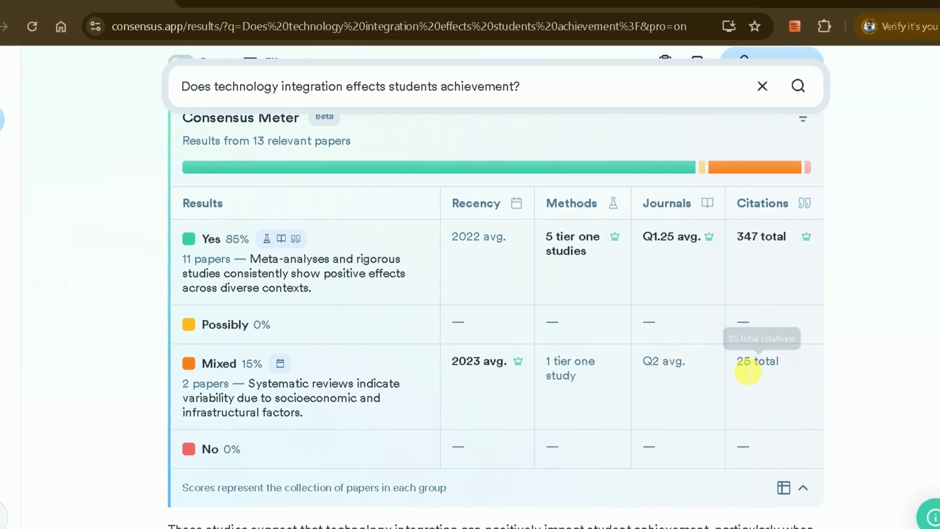
drag(732, 366, 769, 364)
click(768, 365)
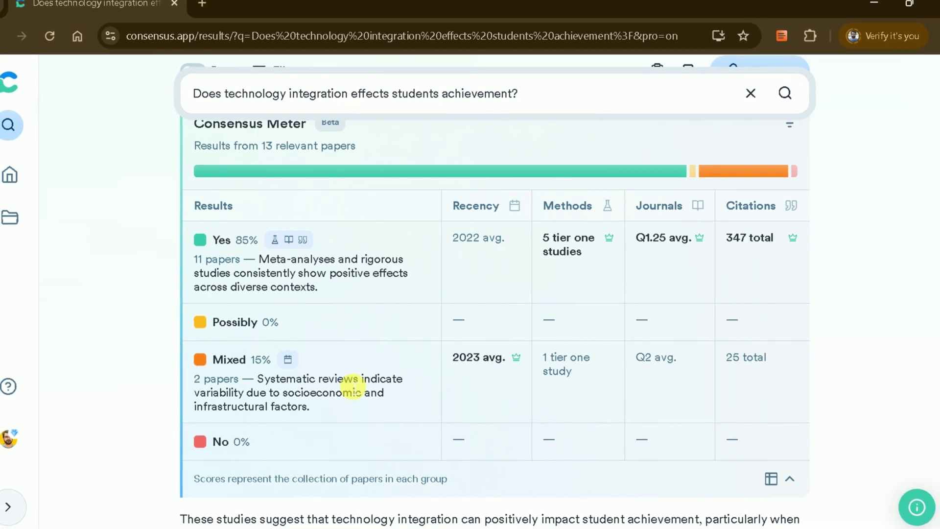
scroll(352, 385, up, 2)
click(784, 202)
click(783, 205)
scroll(665, 240, down, 9)
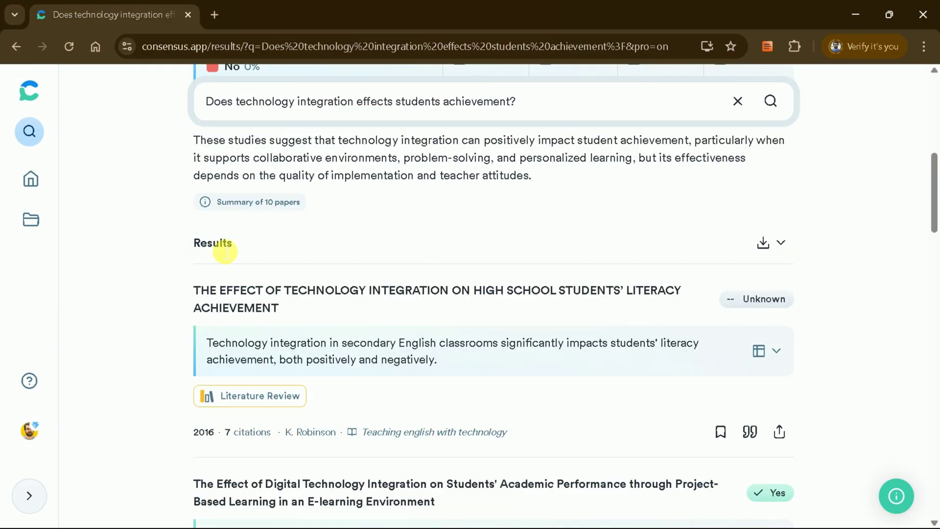
scroll(225, 252, down, 2)
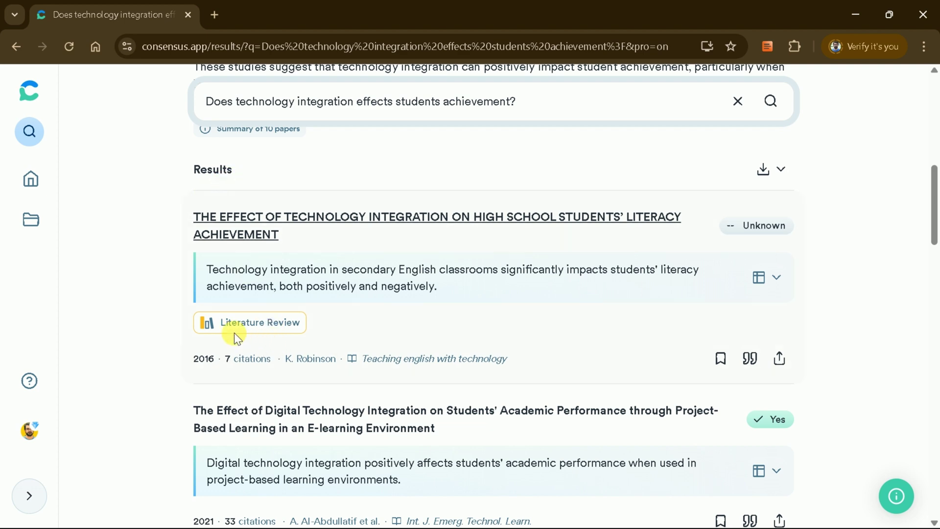
Step: Preview the second result's study snapshot, then open that 2021 project-based learning paper
scroll(642, 231, down, 5)
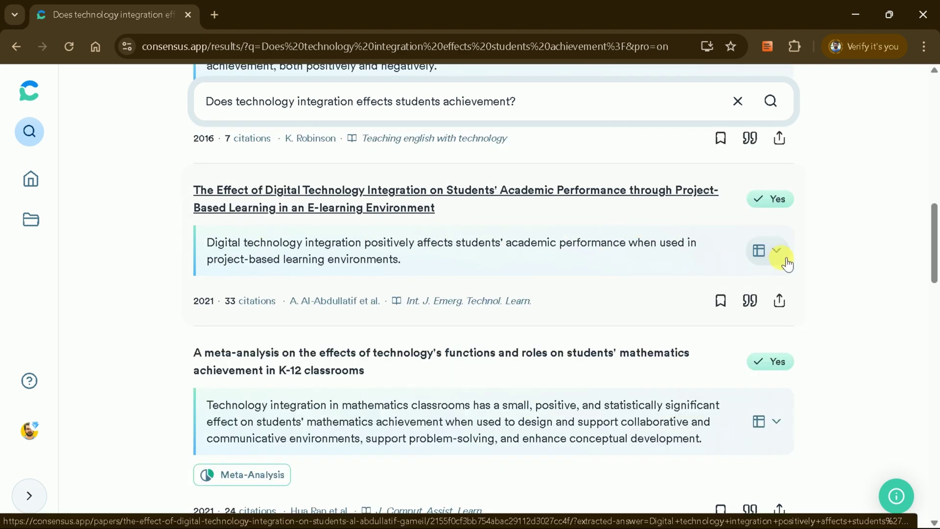
click(787, 257)
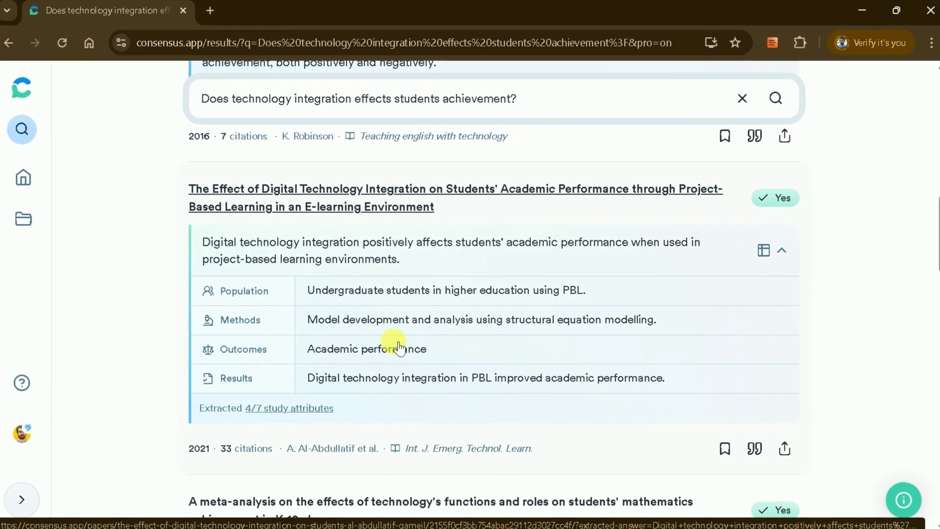
click(775, 250)
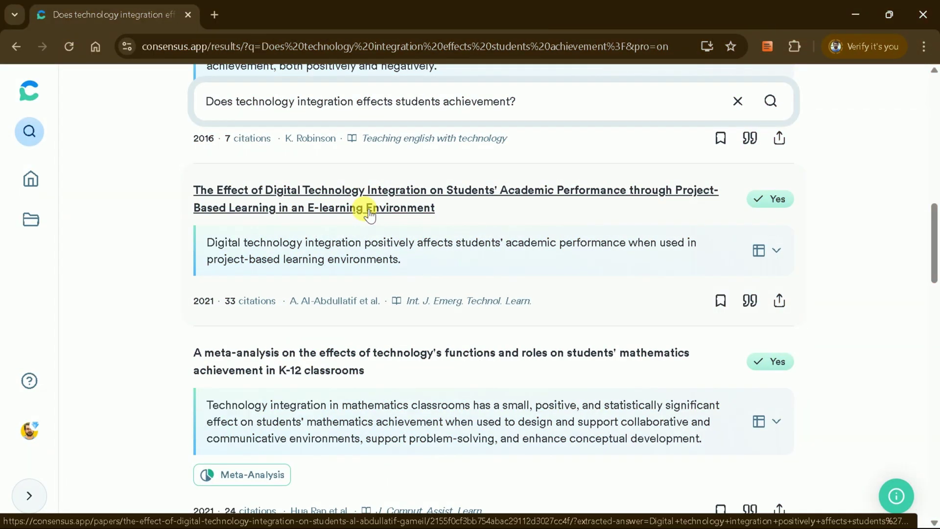
click(366, 207)
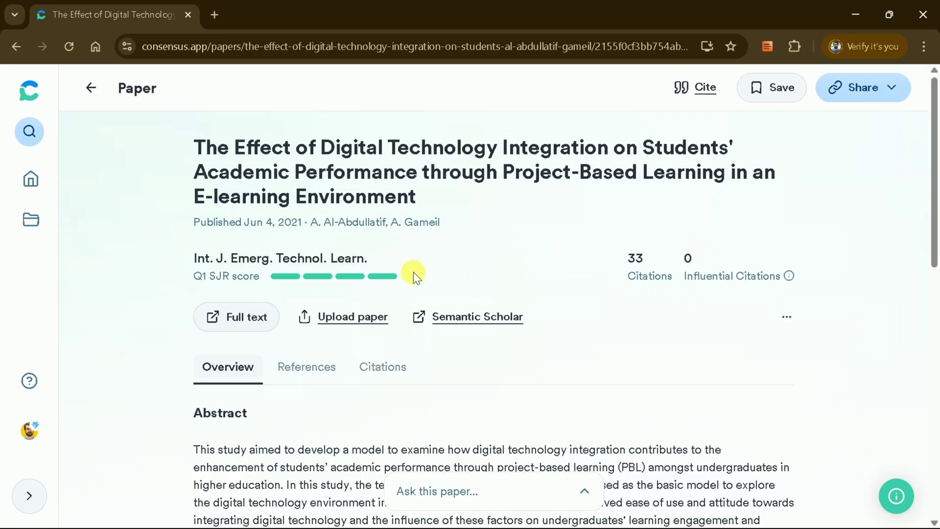
scroll(413, 272, down, 5)
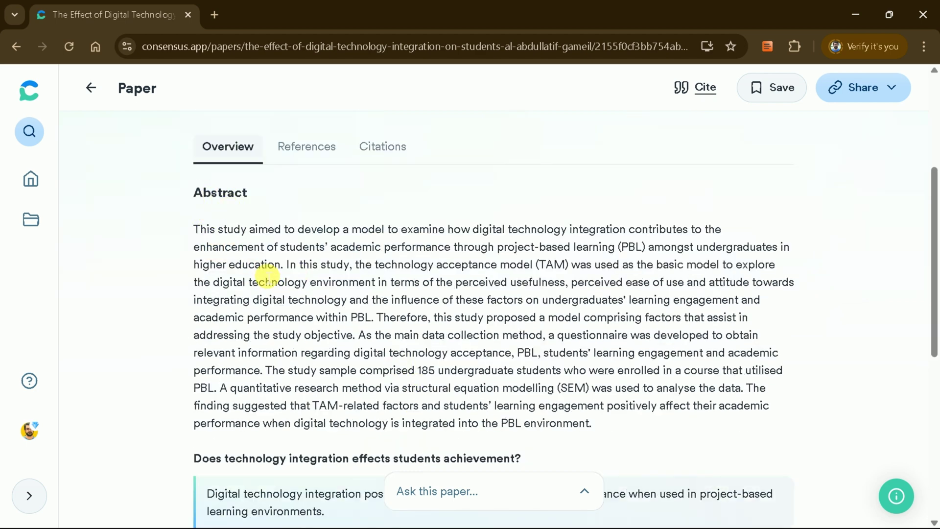
Step: Scroll the paper page, then go Back to the technology-integration results list
scroll(449, 341, down, 8)
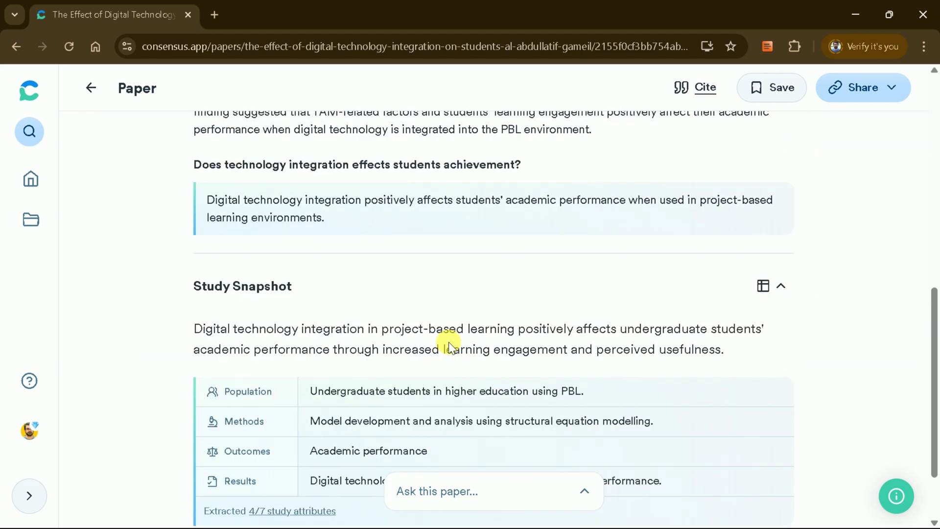
scroll(454, 348, down, 1)
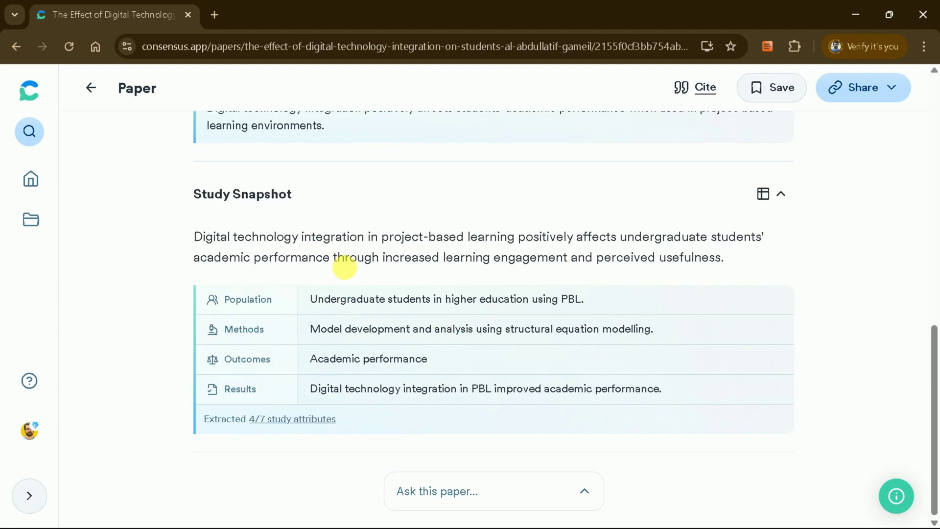
scroll(413, 306, up, 15)
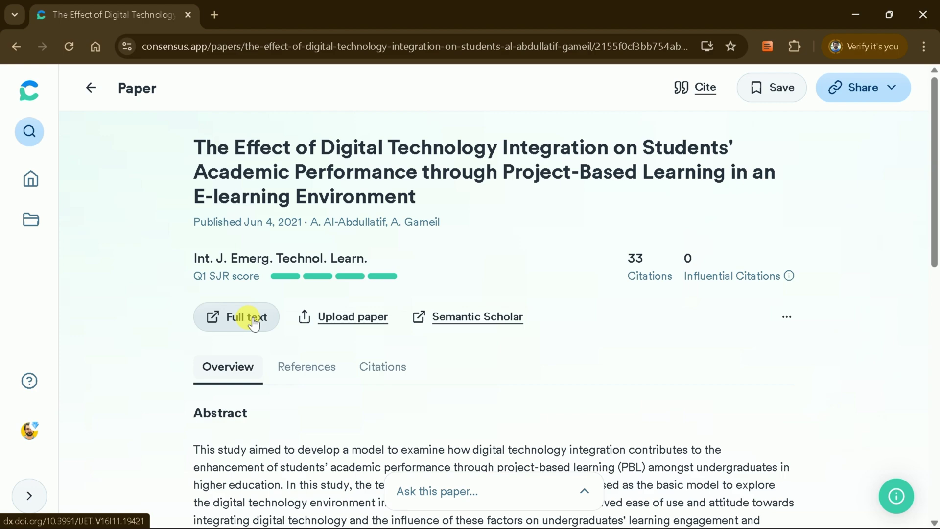
scroll(424, 293, down, 3)
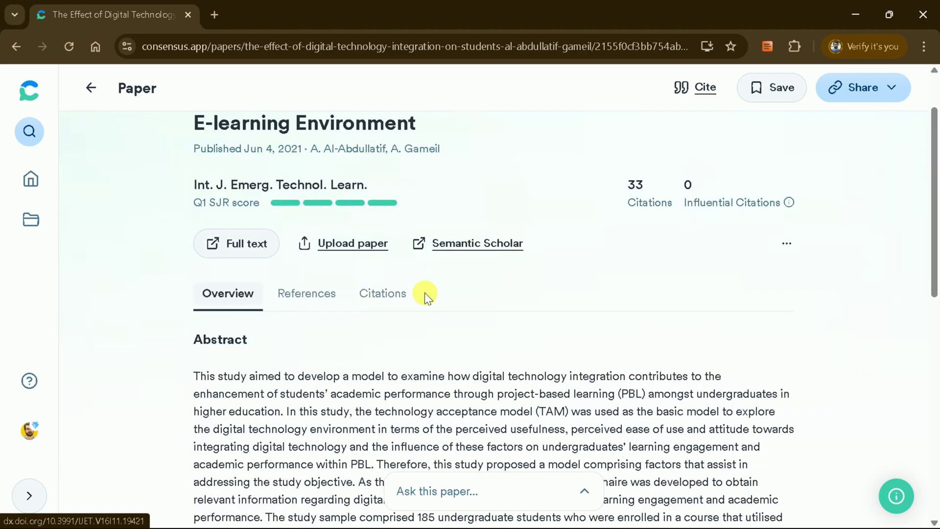
key(alt+Left)
scroll(577, 350, down, 10)
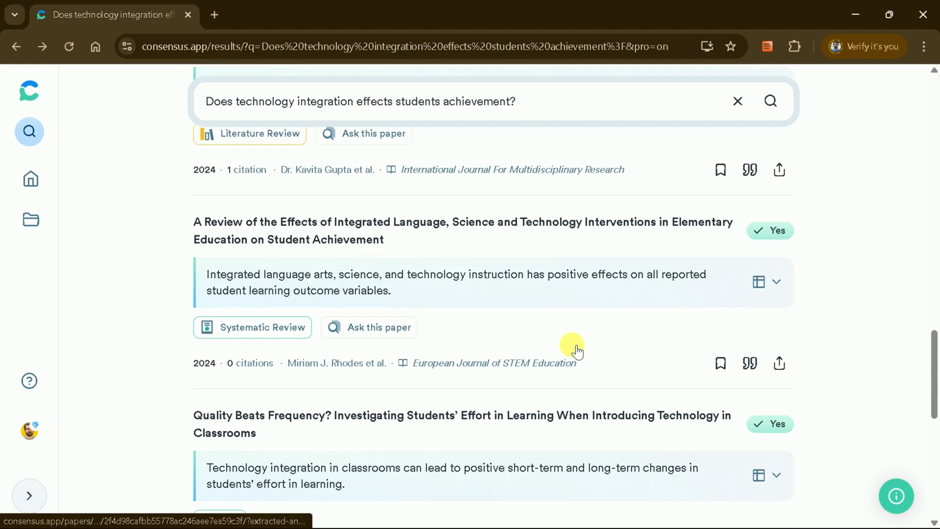
scroll(574, 349, down, 4)
scroll(572, 345, up, 15)
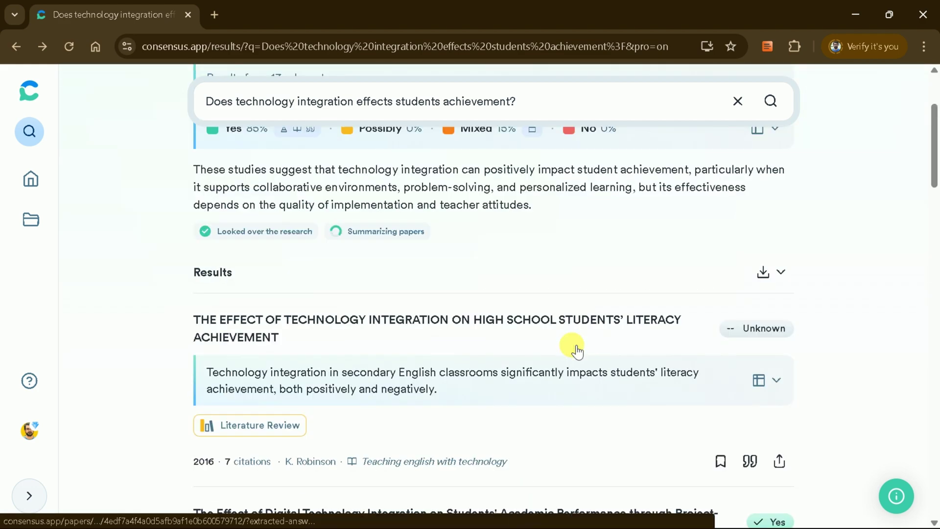
click(783, 278)
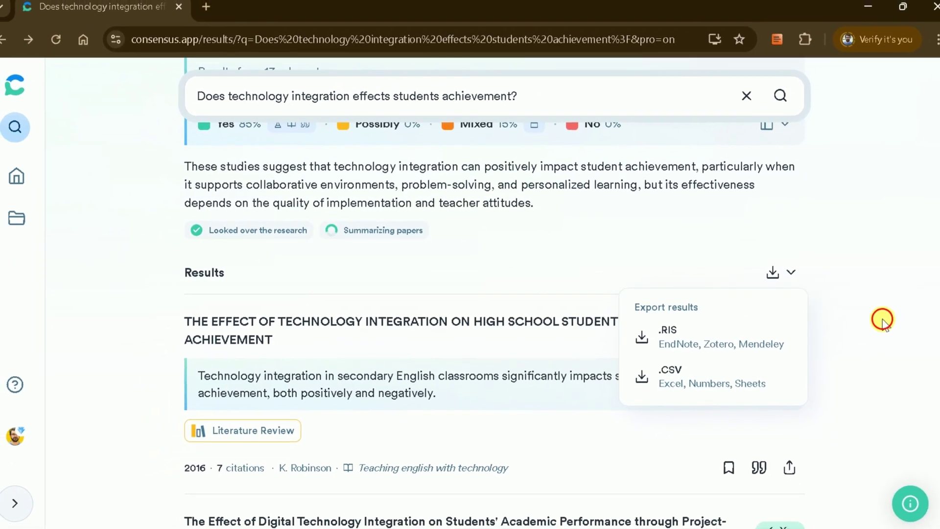
click(761, 283)
scroll(742, 274, up, 3)
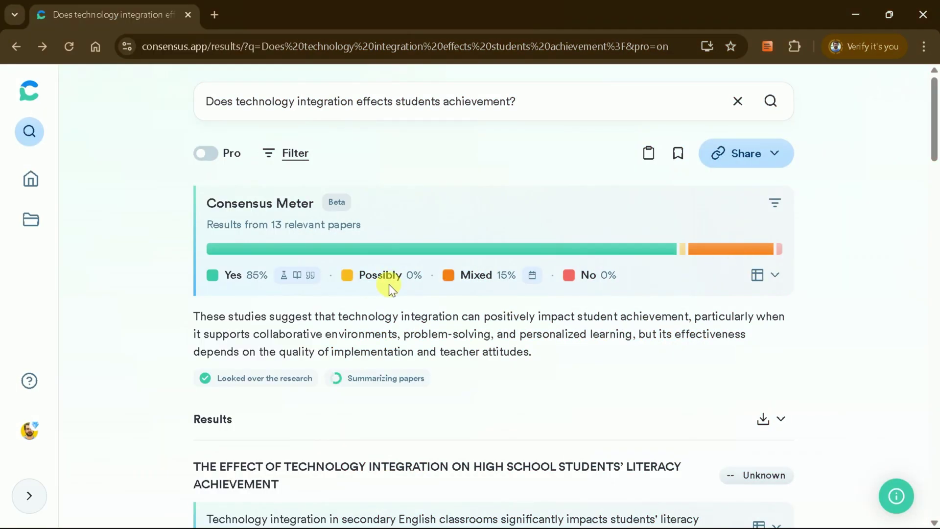
Step: Turn on Pro analysis and preview the paper behind one cited source
click(214, 158)
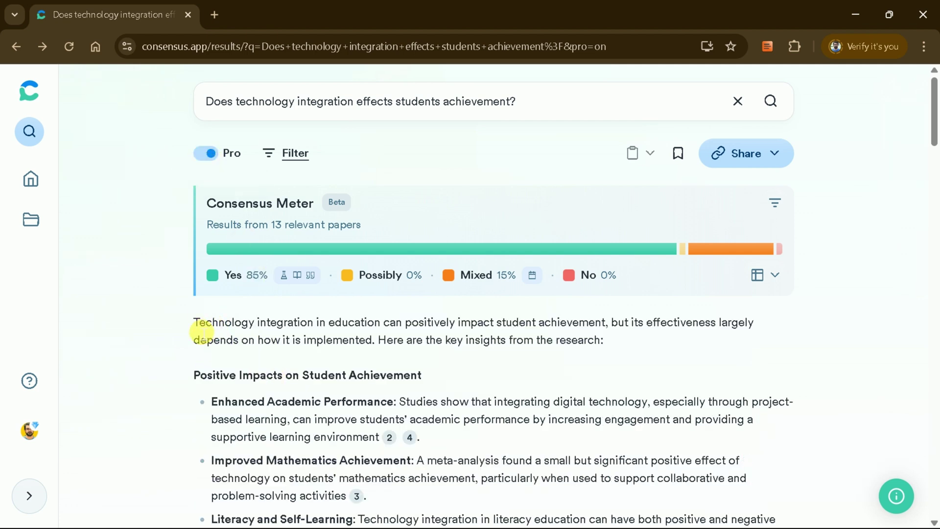
scroll(196, 326, down, 2)
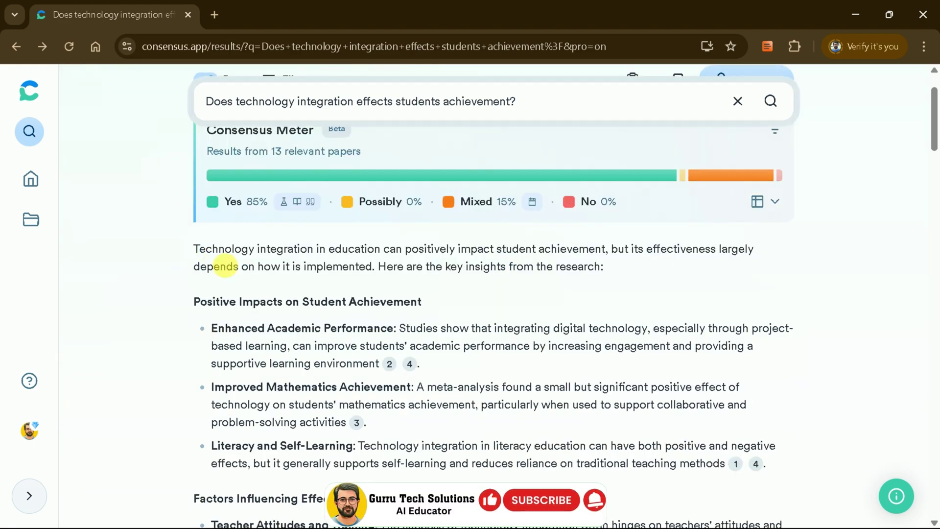
scroll(225, 265, down, 2)
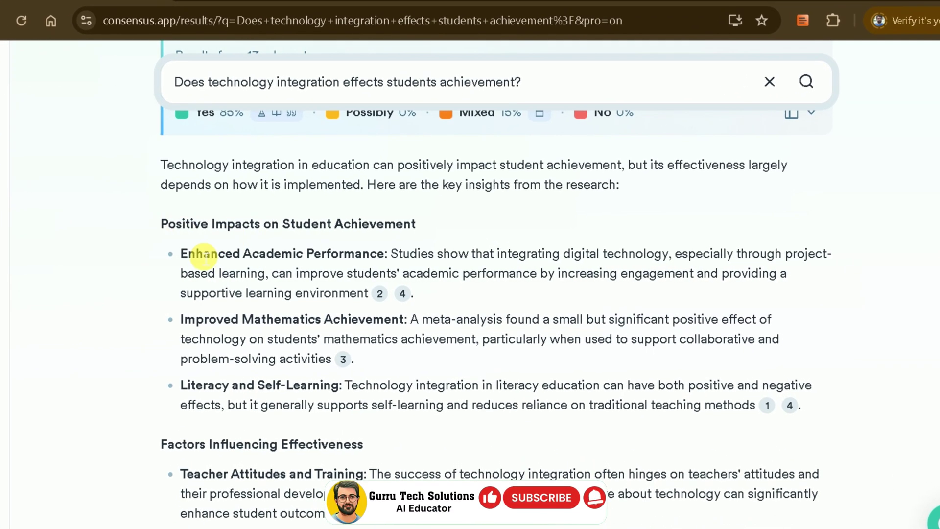
scroll(284, 271, down, 2)
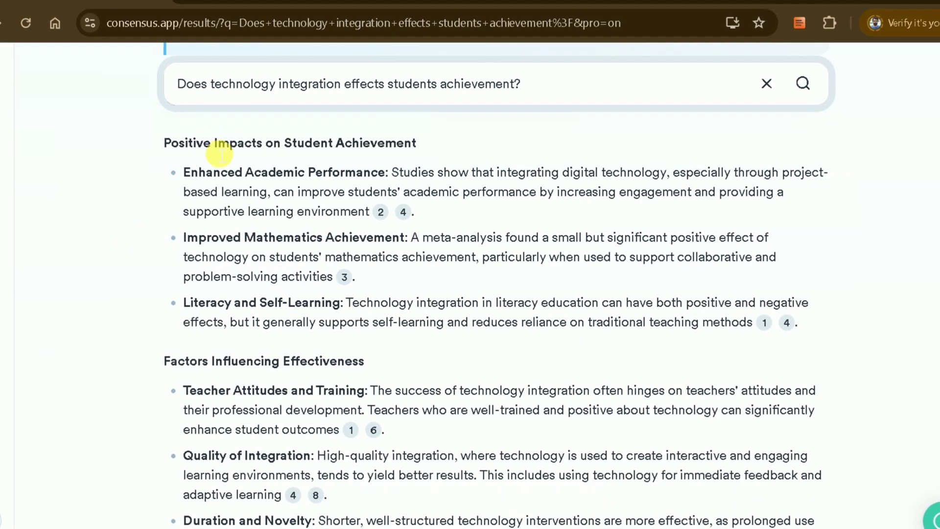
click(384, 214)
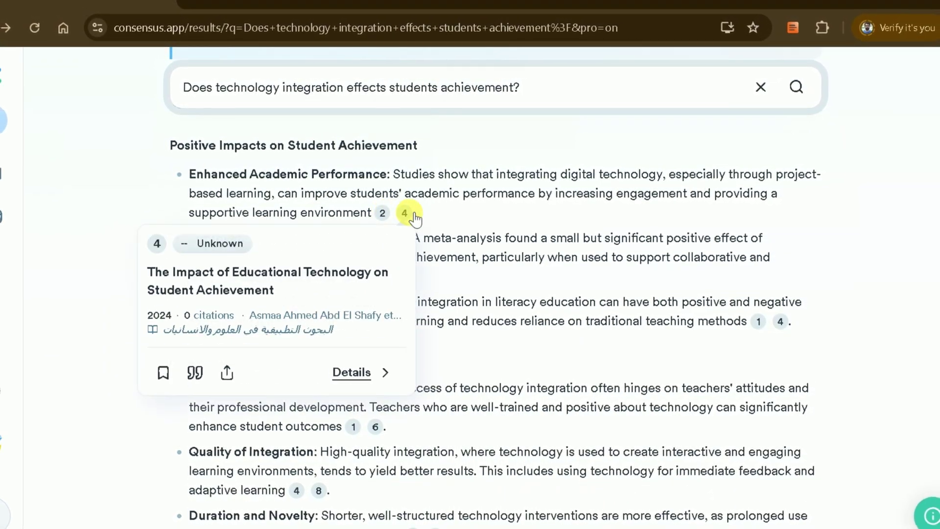
scroll(463, 211, down, 2)
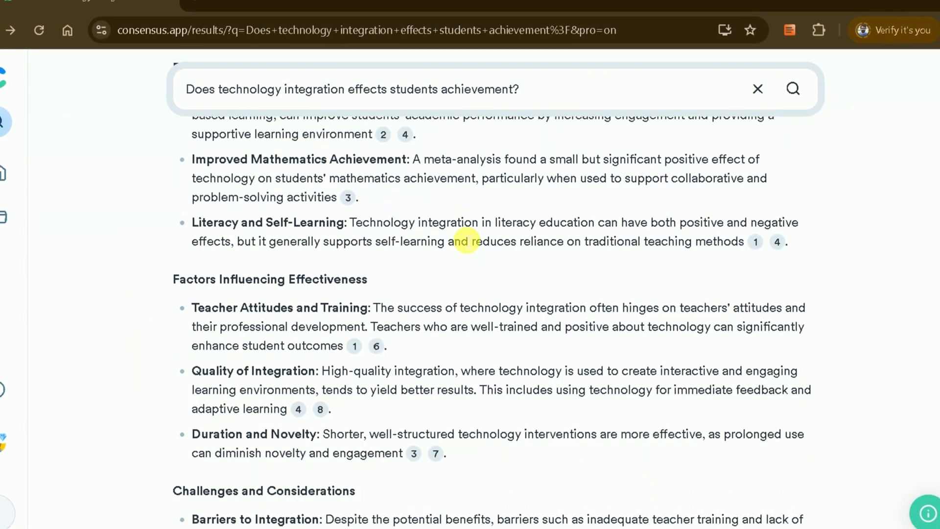
scroll(463, 238, down, 2)
scroll(466, 238, down, 2)
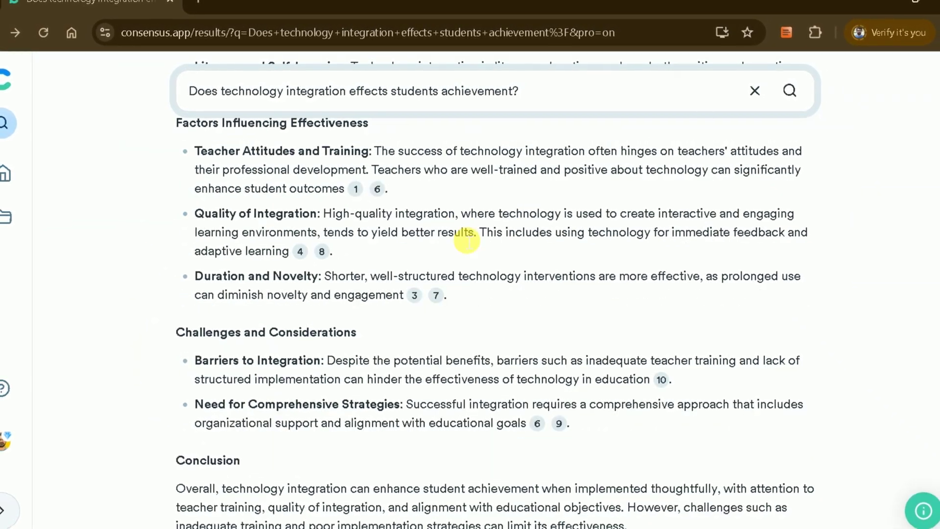
scroll(440, 255, down, 2)
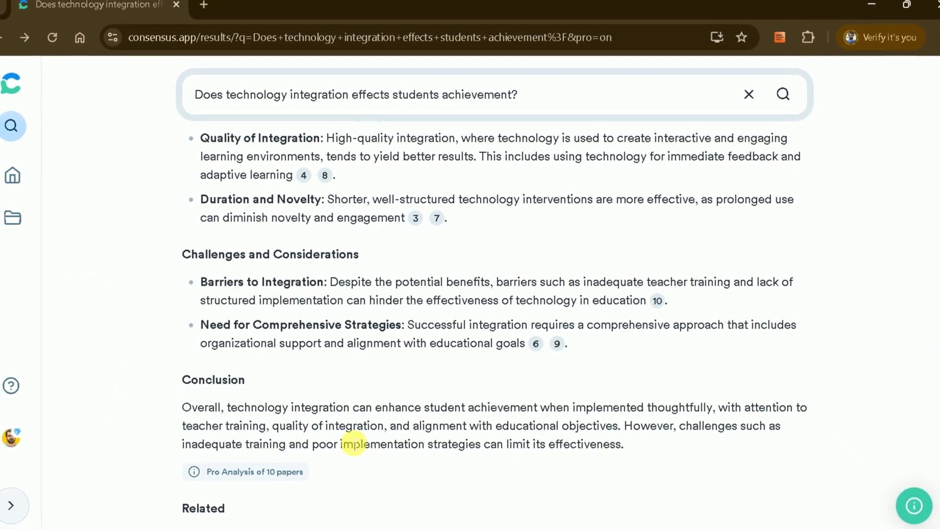
Step: Highlight the Conclusion paragraph and review the rest of the Pro Analysis
drag(183, 408, 631, 441)
click(237, 477)
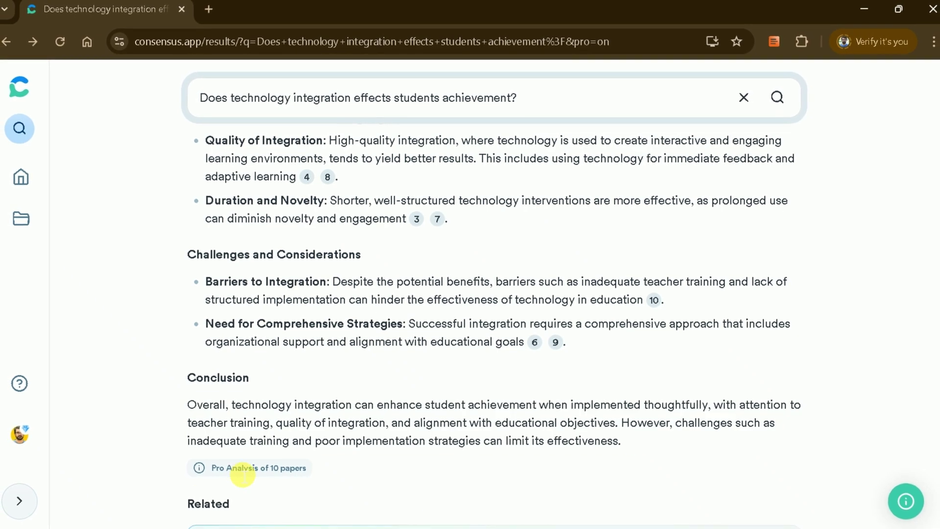
mouse_move(241, 468)
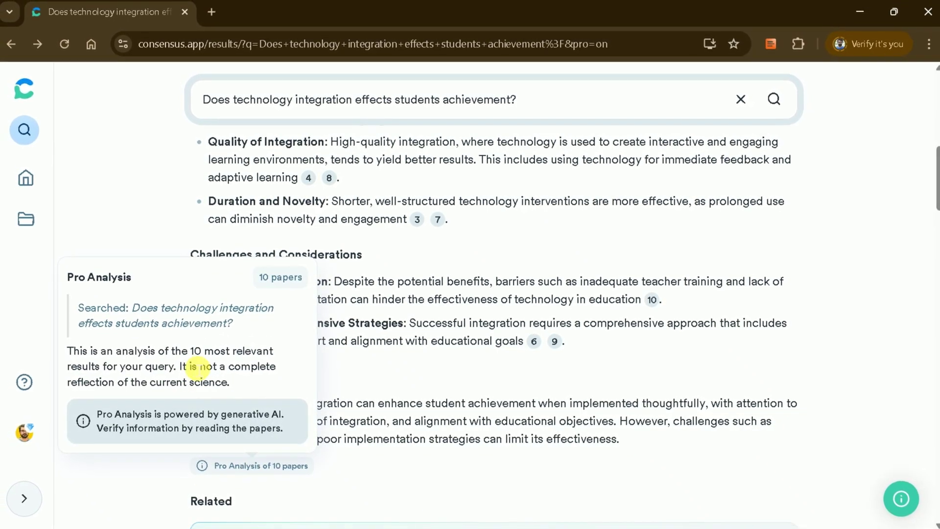
scroll(379, 375, up, 3)
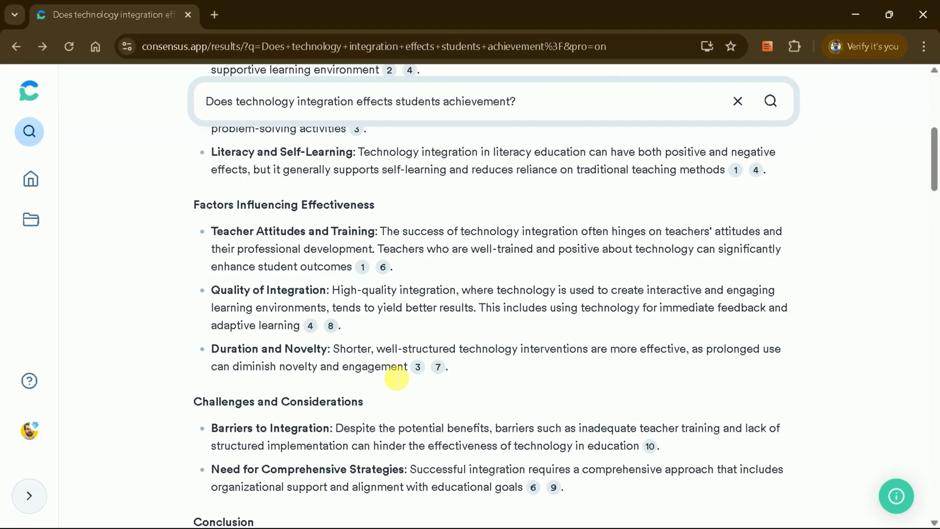
scroll(387, 377, up, 4)
scroll(407, 377, down, 1)
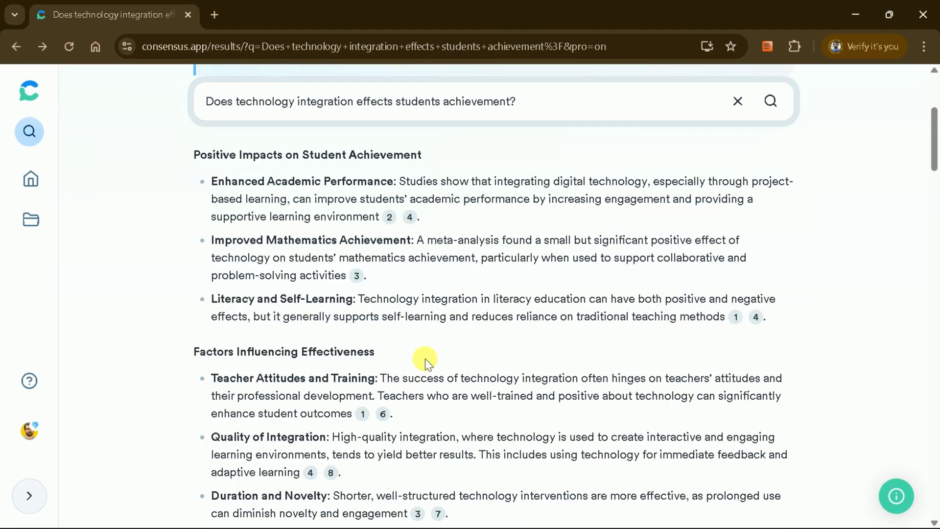
scroll(439, 365, down, 3)
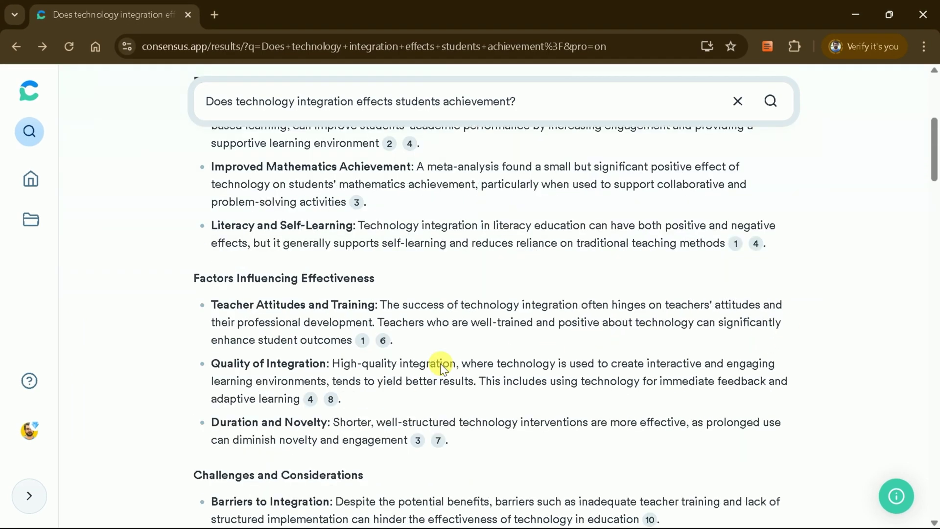
scroll(440, 365, down, 1)
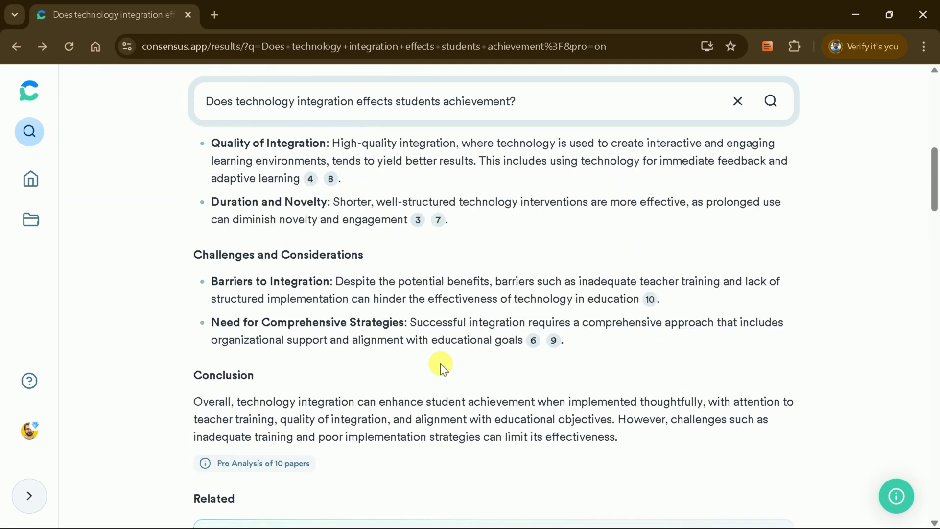
scroll(441, 365, down, 1)
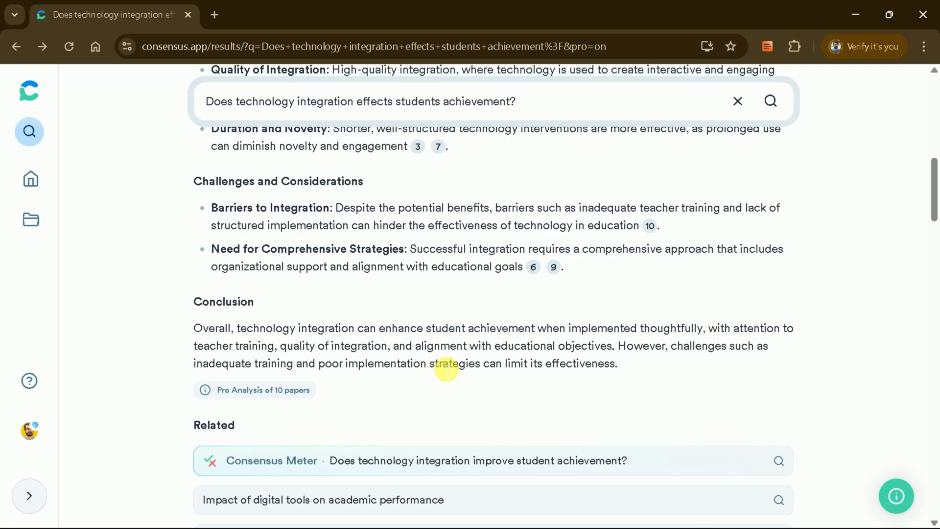
scroll(446, 370, down, 1)
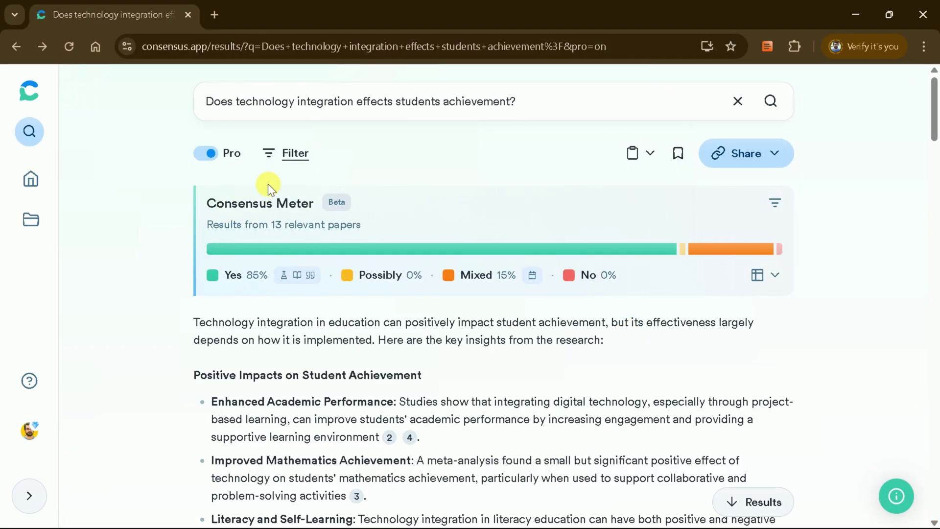
click(267, 153)
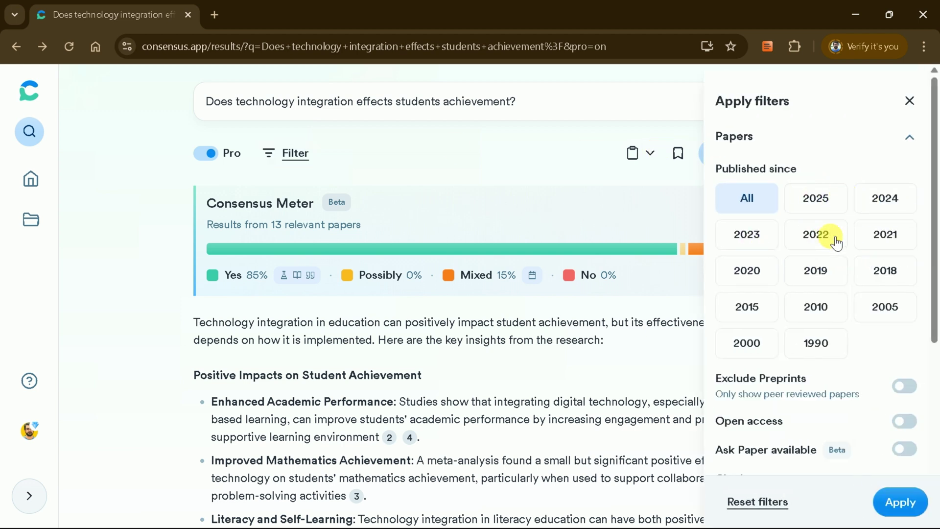
Step: Limit the publication year filter to papers from 2023 onward
click(767, 241)
click(817, 237)
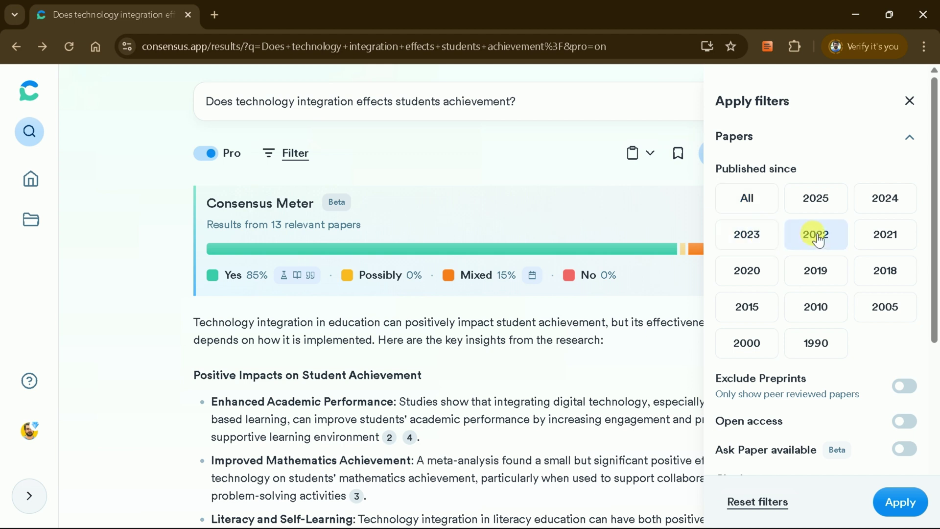
click(777, 239)
scroll(793, 265, down, 2)
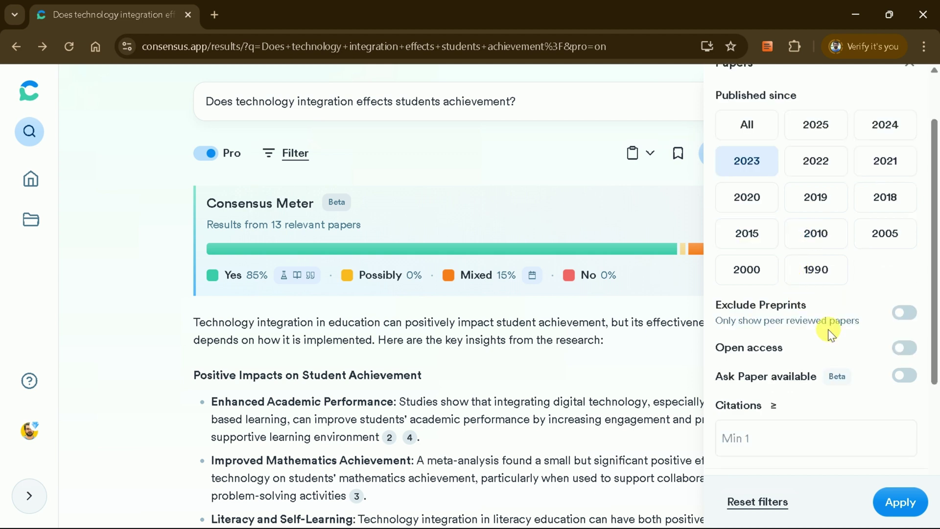
scroll(784, 352, up, 2)
click(777, 242)
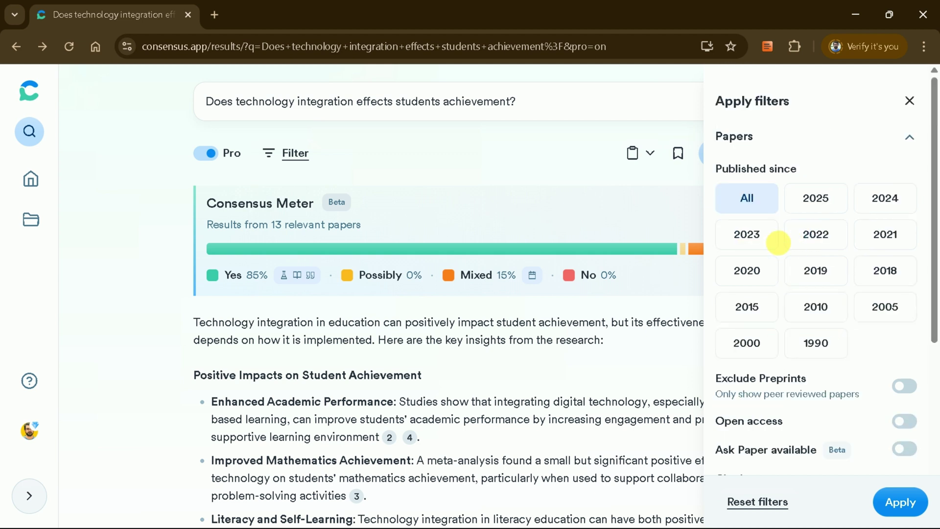
click(767, 240)
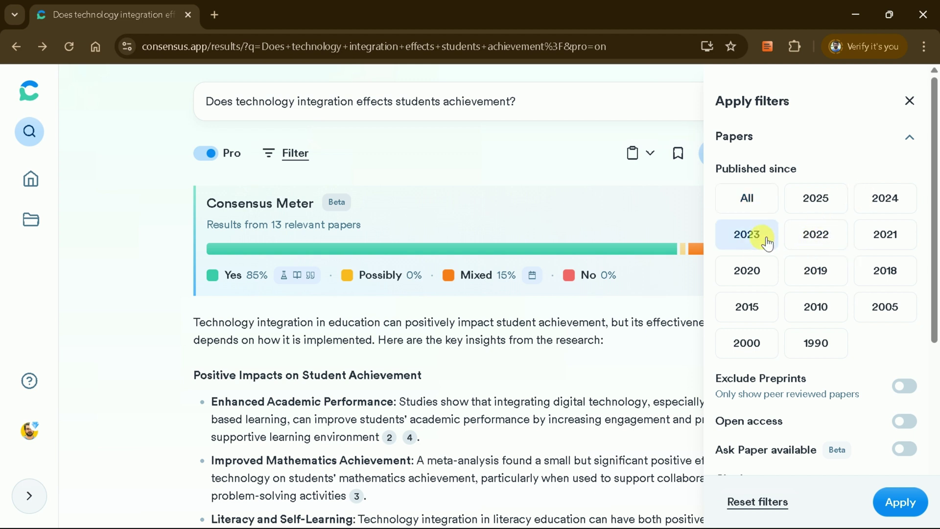
click(817, 238)
click(773, 238)
scroll(808, 281, down, 2)
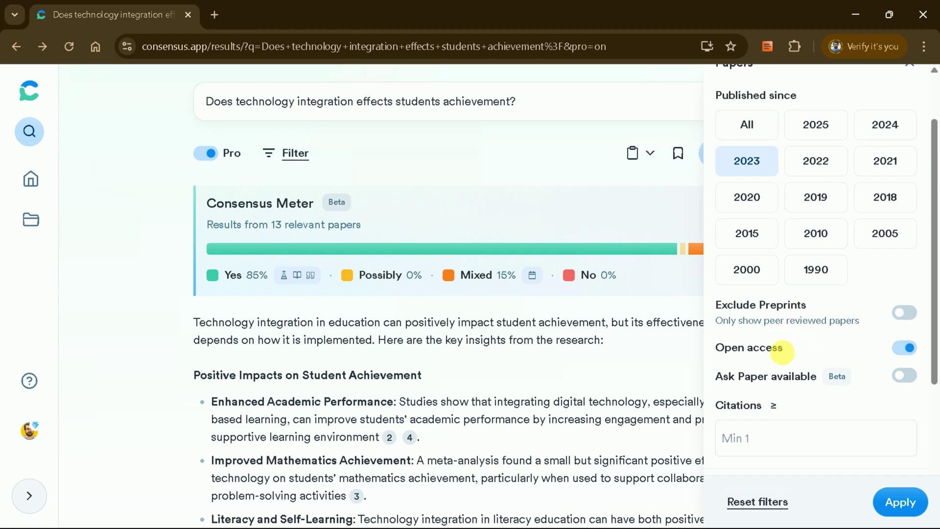
scroll(786, 355, down, 2)
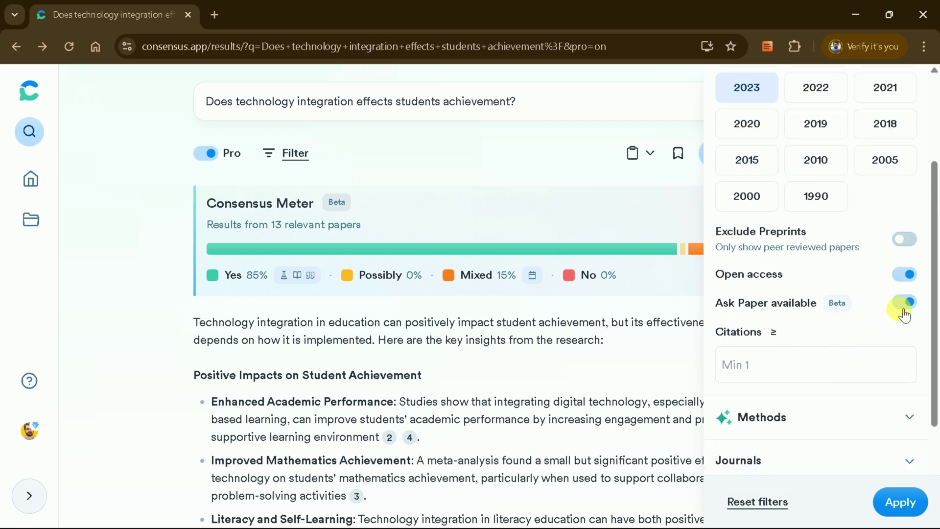
Step: Set a minimum of 6 citations and tick Meta-Analysis under study types
click(908, 364)
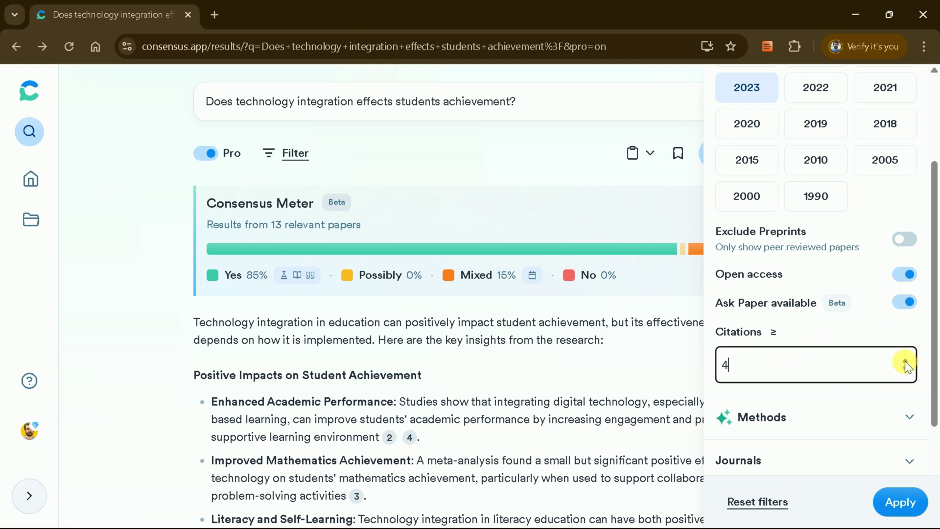
scroll(851, 363, down, 2)
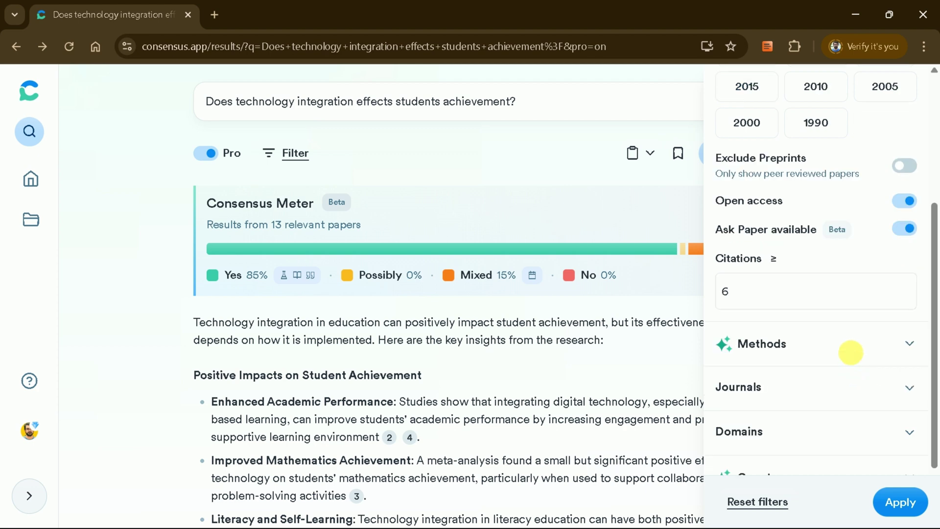
click(856, 356)
scroll(852, 350, down, 6)
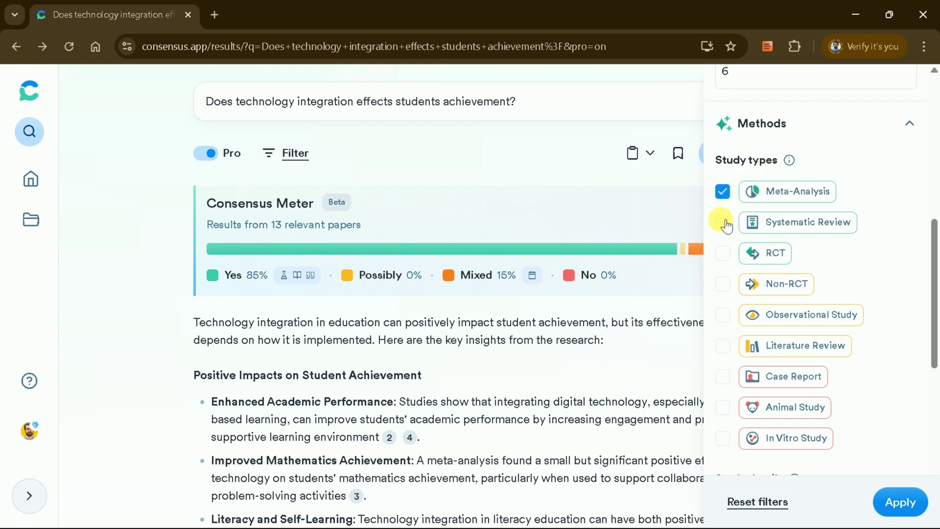
Step: Add Systematic Review and RCT study types, leaving the minimum duration unchanged
click(723, 254)
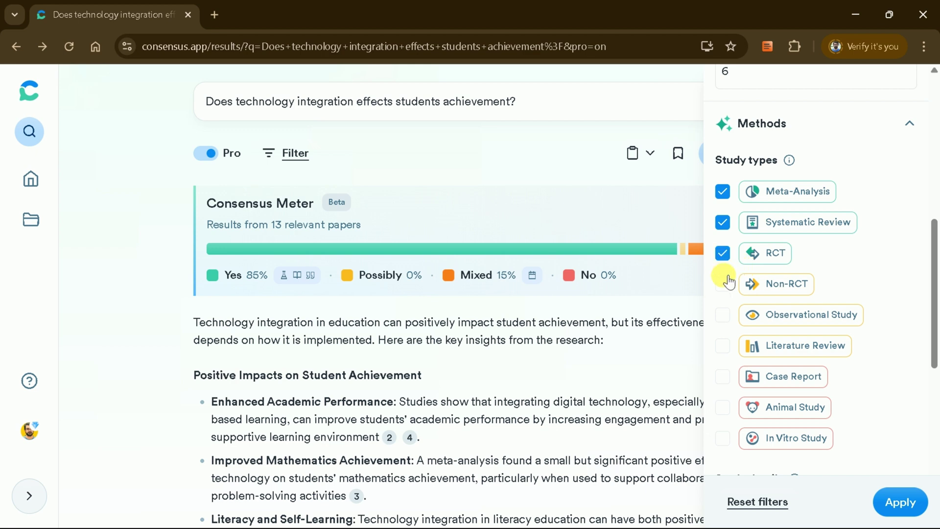
scroll(771, 254, down, 6)
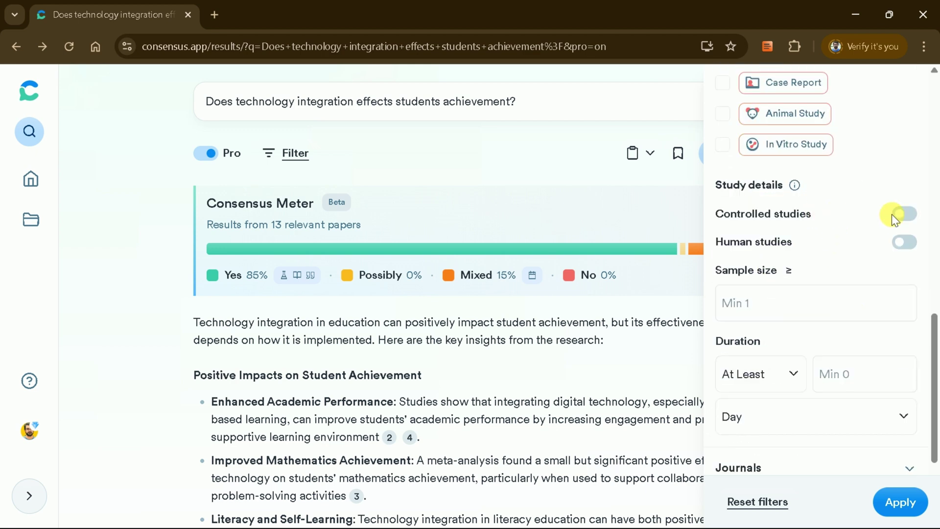
scroll(828, 331, down, 3)
click(781, 231)
click(799, 275)
scroll(804, 308, down, 1)
Step: Restrict the journal quartile filter to Q1 and Q2 journals
click(808, 314)
scroll(832, 323, down, 2)
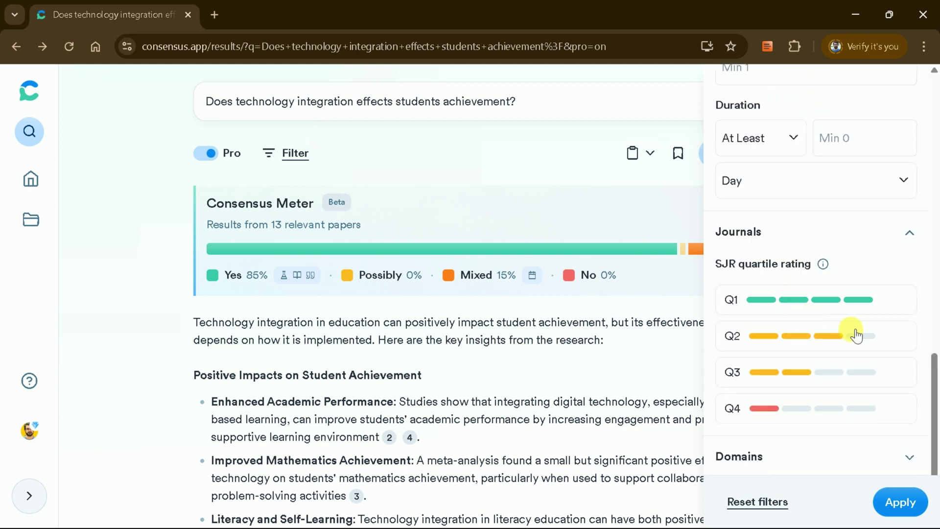
click(827, 336)
scroll(836, 365, down, 2)
Step: Include the Education, Materials Science and Mathematics domains and apply all filters
click(829, 356)
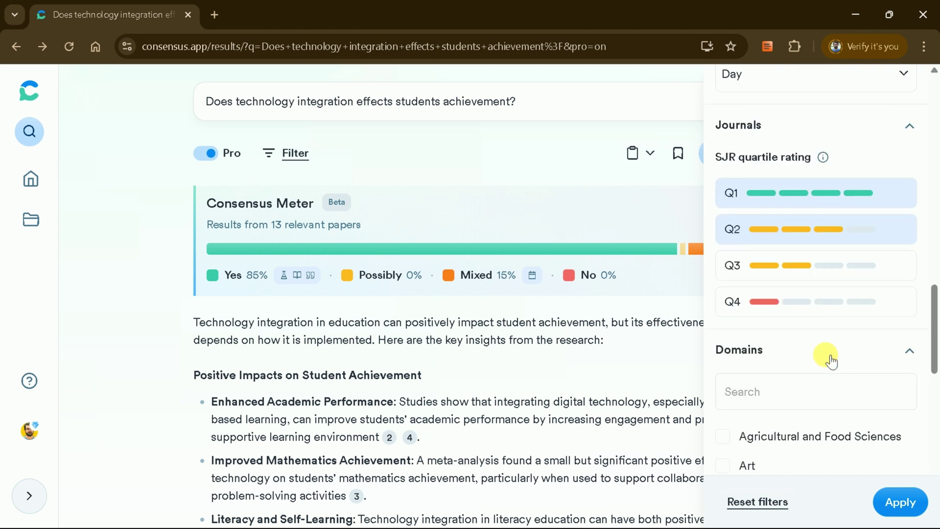
scroll(827, 357, down, 4)
click(726, 421)
scroll(728, 410, down, 5)
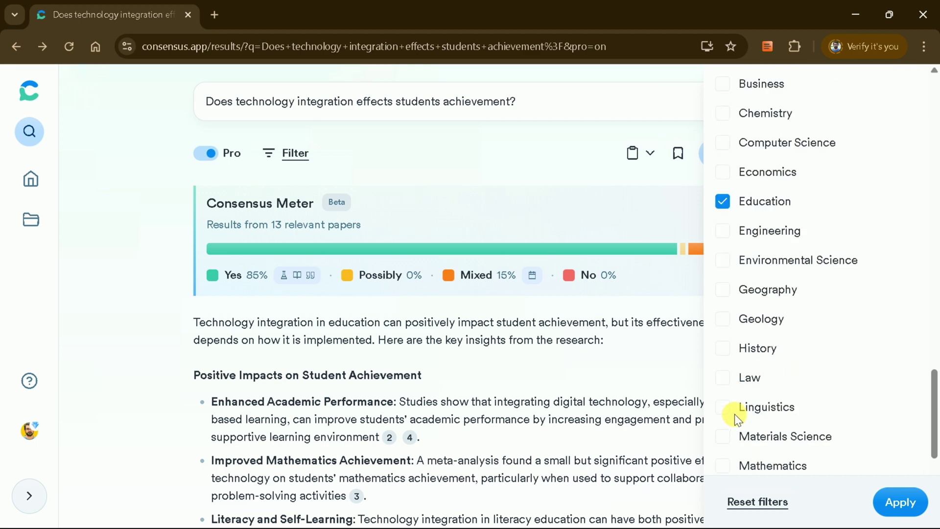
click(728, 437)
click(723, 466)
scroll(751, 361, up, 3)
scroll(753, 356, down, 3)
scroll(753, 357, down, 5)
click(769, 409)
click(901, 502)
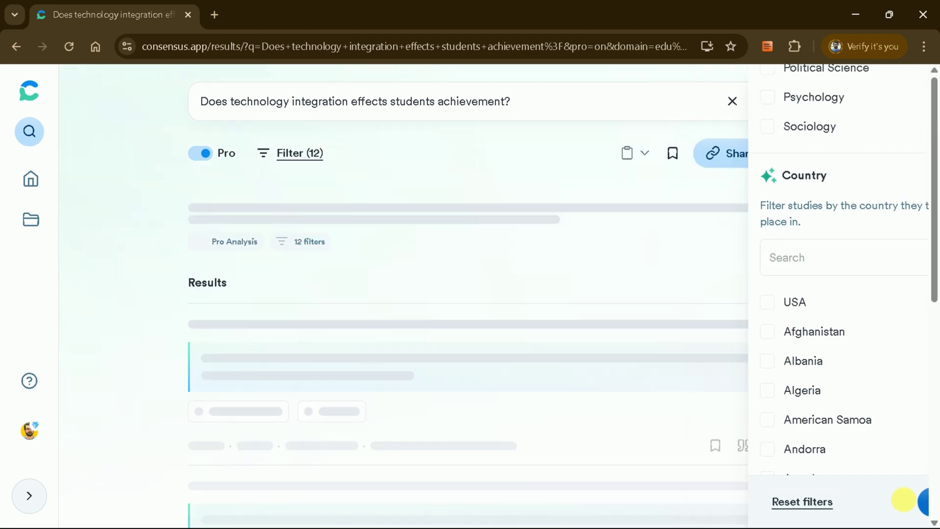
Step: Expand result 5's study snapshot: 254 students, controlled experiment, VR scores 8.31 versus 7.55
scroll(621, 294, down, 3)
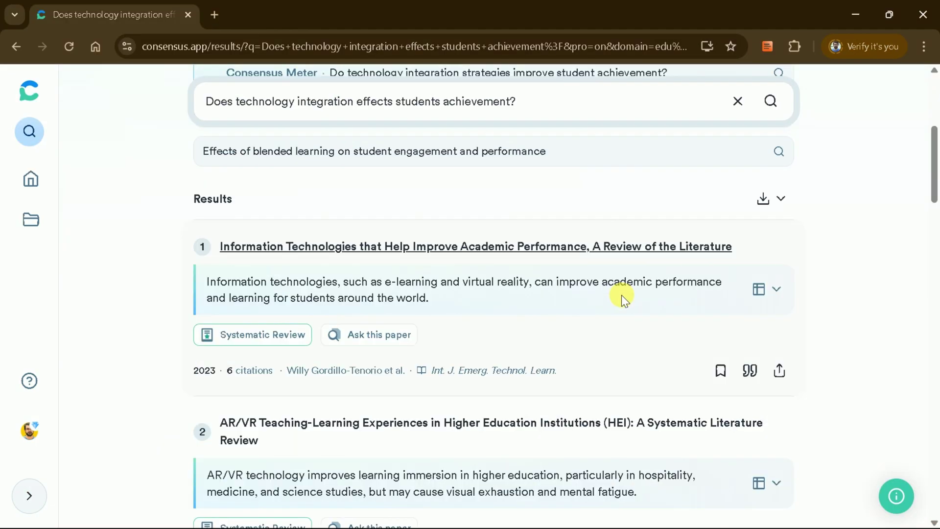
scroll(462, 221, up, 2)
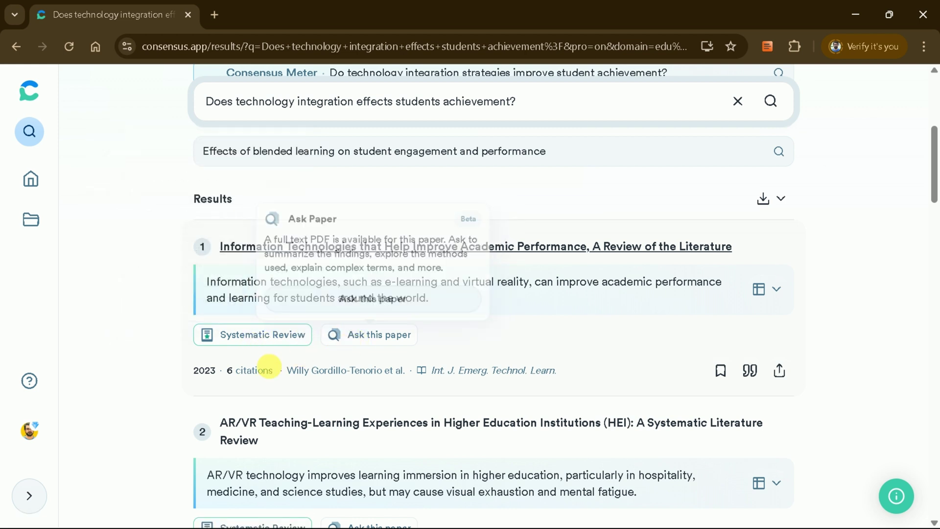
scroll(239, 338, down, 10)
double_click(229, 336)
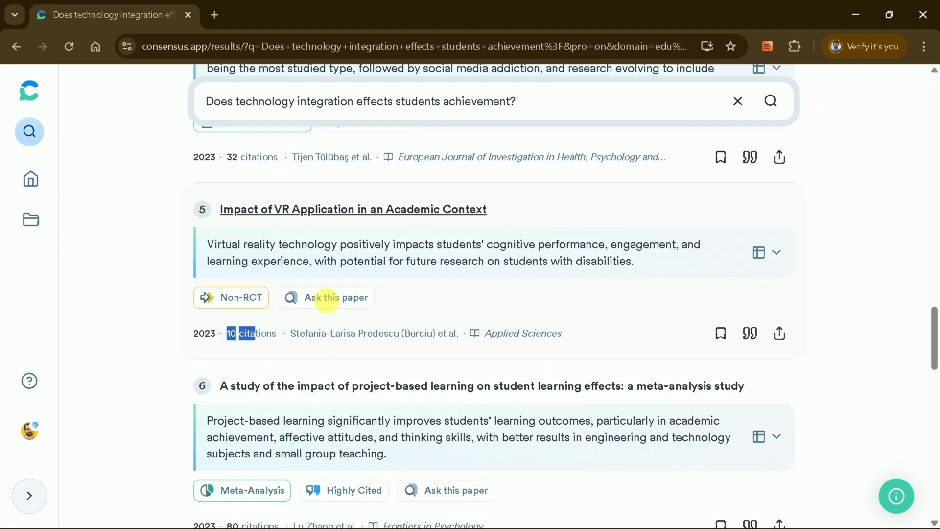
click(776, 253)
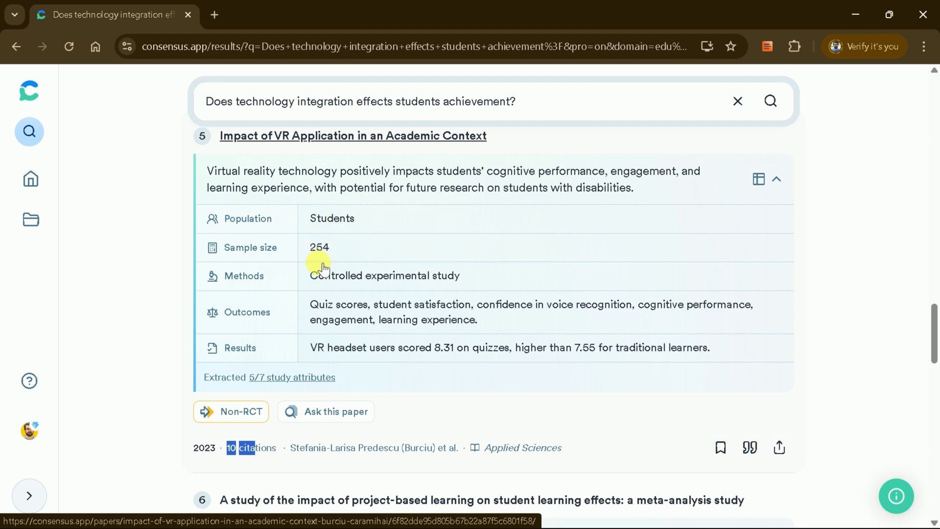
Step: Open the paper chat for the VR application in an academic context paper
mouse_move(315, 410)
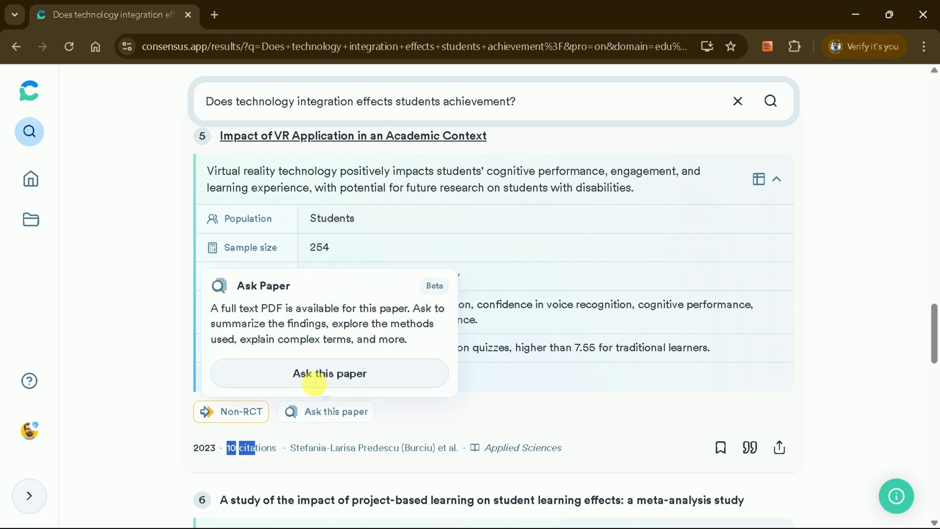
click(315, 376)
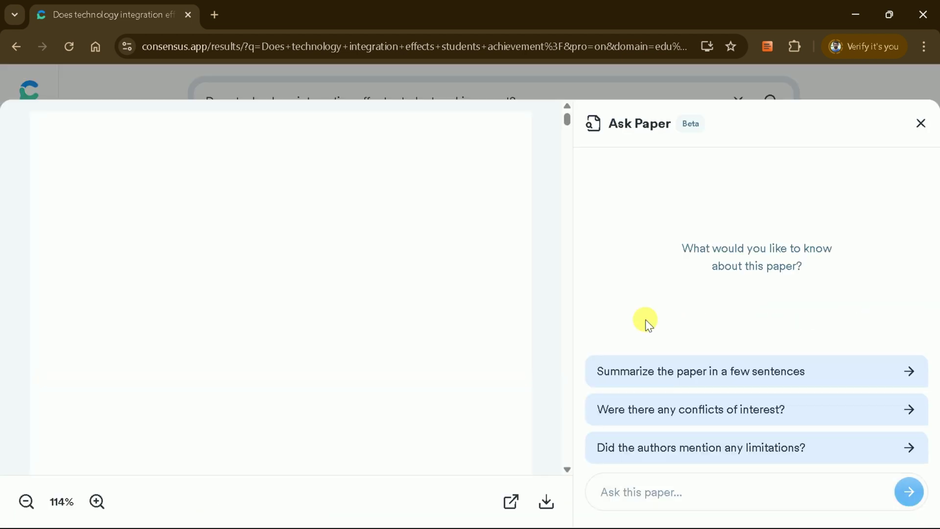
scroll(516, 193, down, 3)
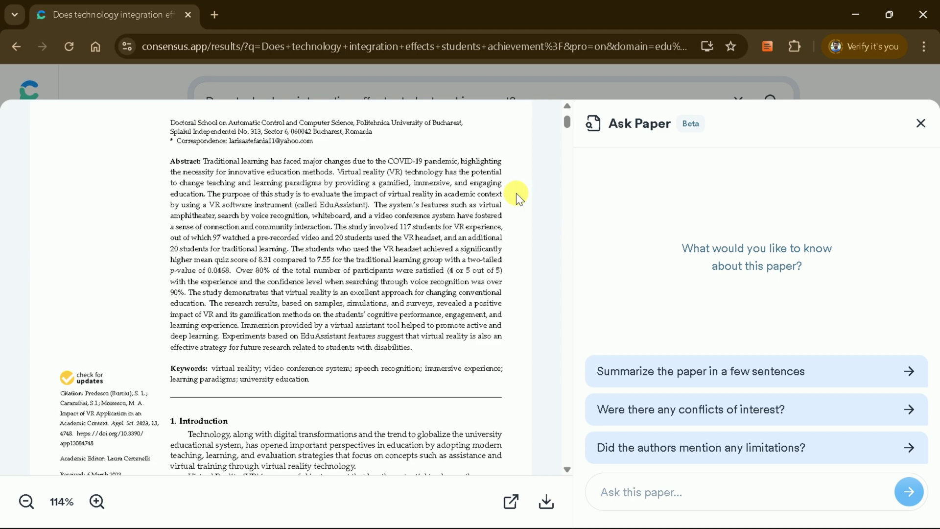
scroll(468, 195, up, 3)
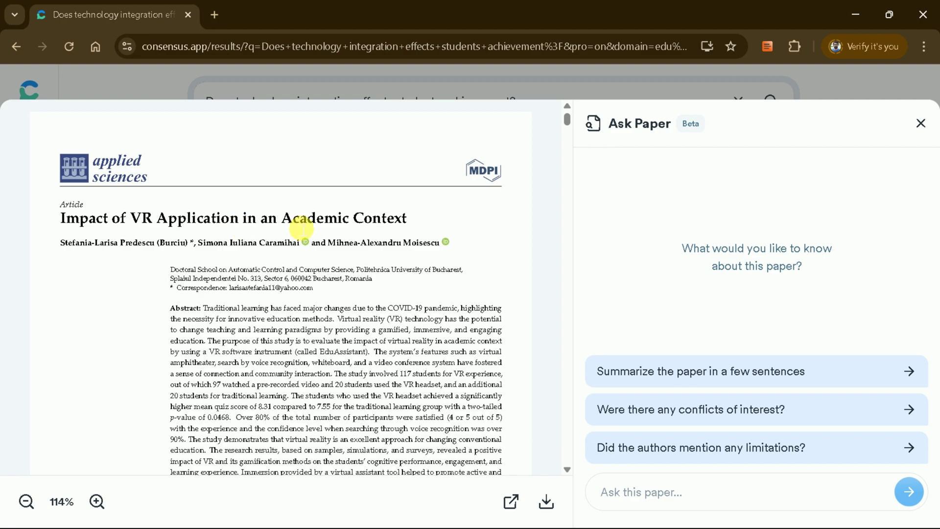
scroll(262, 299, down, 10)
scroll(333, 315, down, 14)
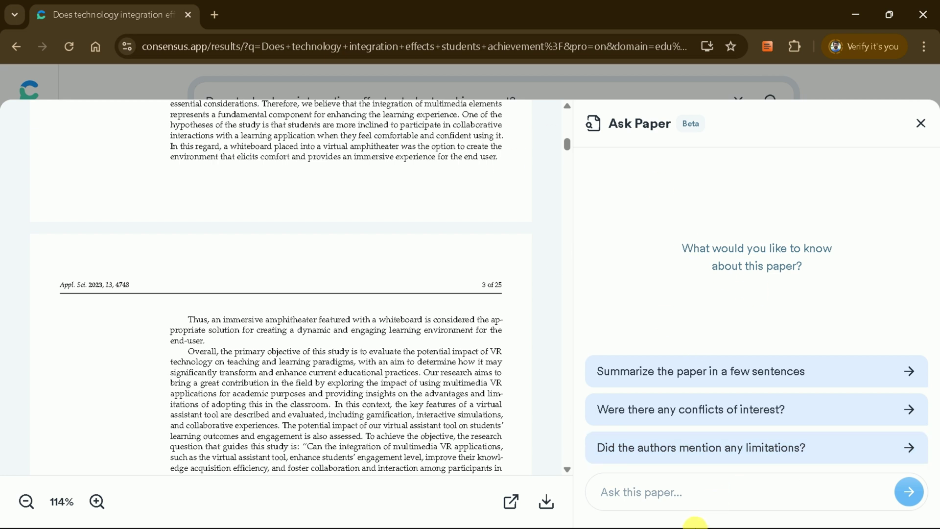
Step: Ask the paper for a summary in a few sentences, then go back to the results list
click(679, 492)
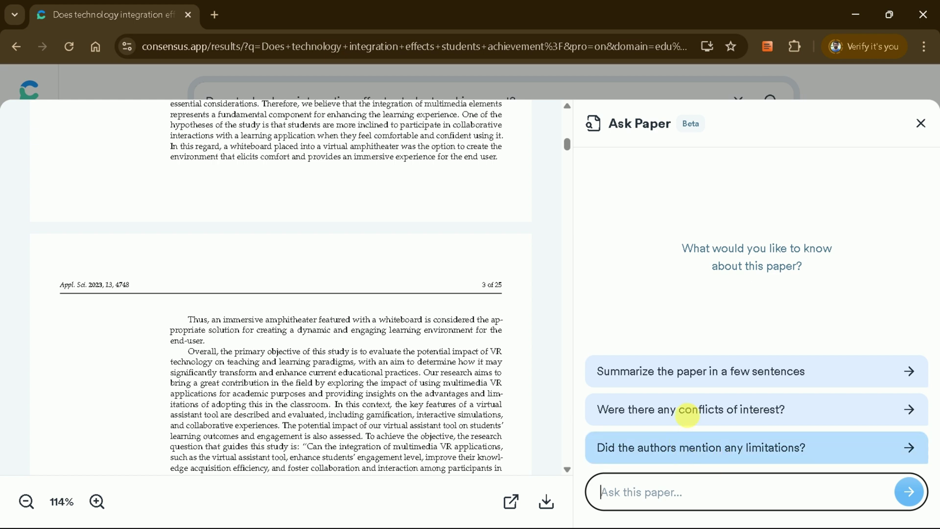
click(676, 374)
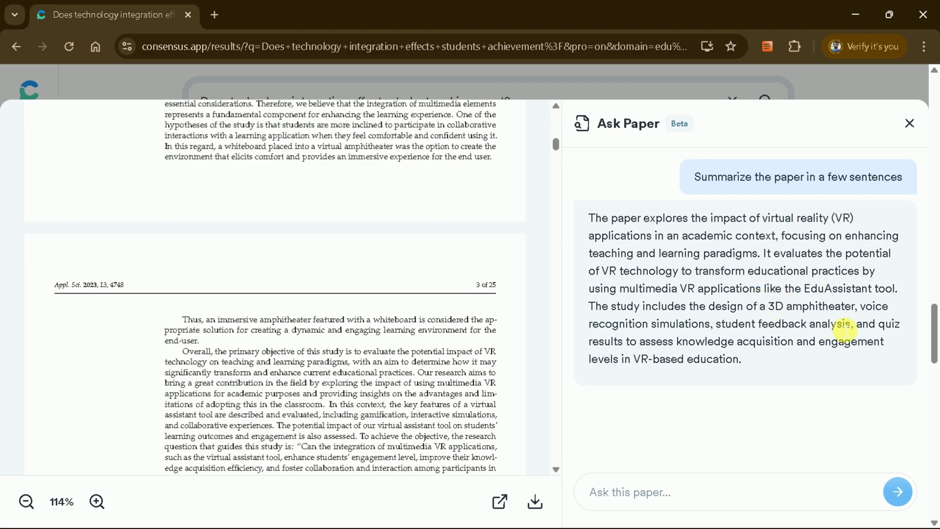
key(Escape)
scroll(779, 323, down, 7)
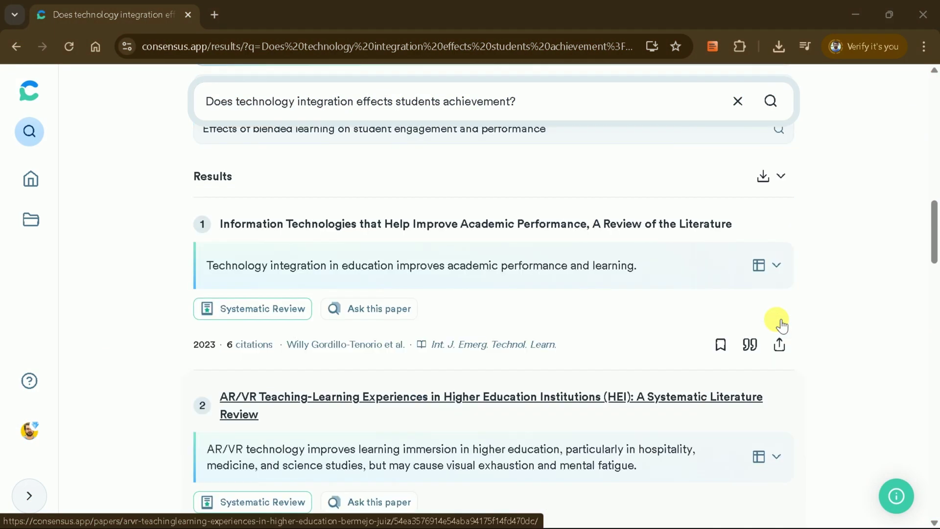
scroll(782, 325, down, 1)
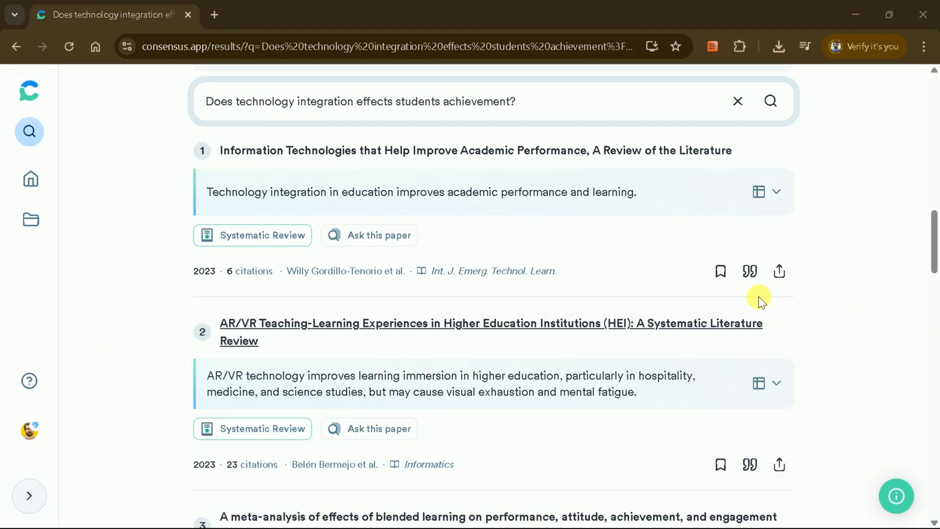
click(719, 274)
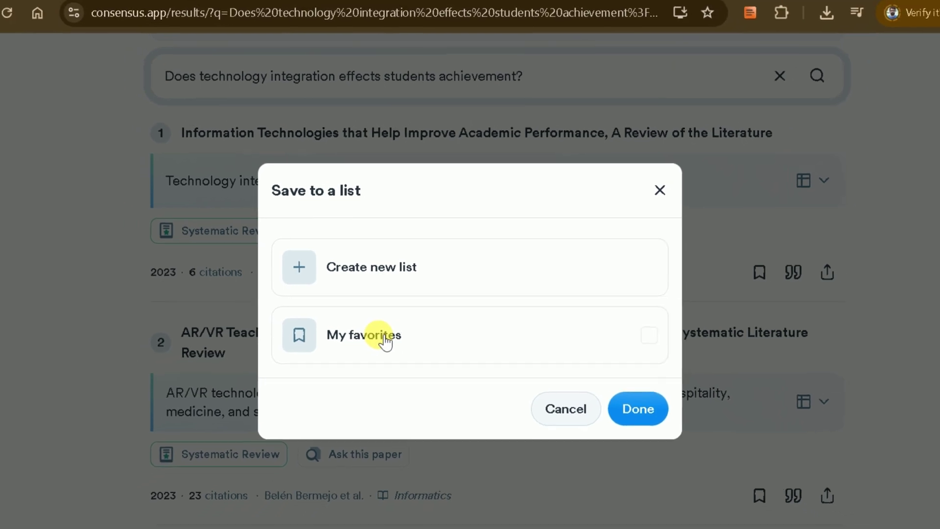
click(580, 409)
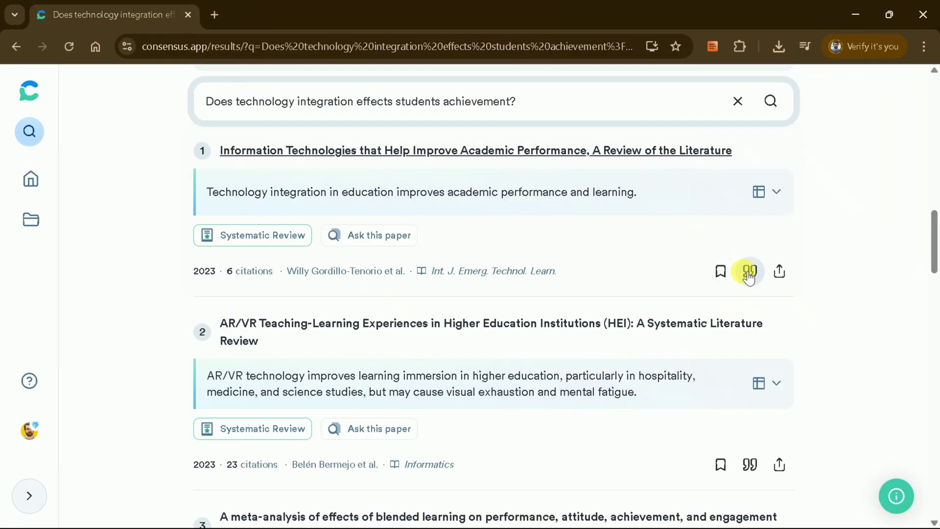
click(748, 271)
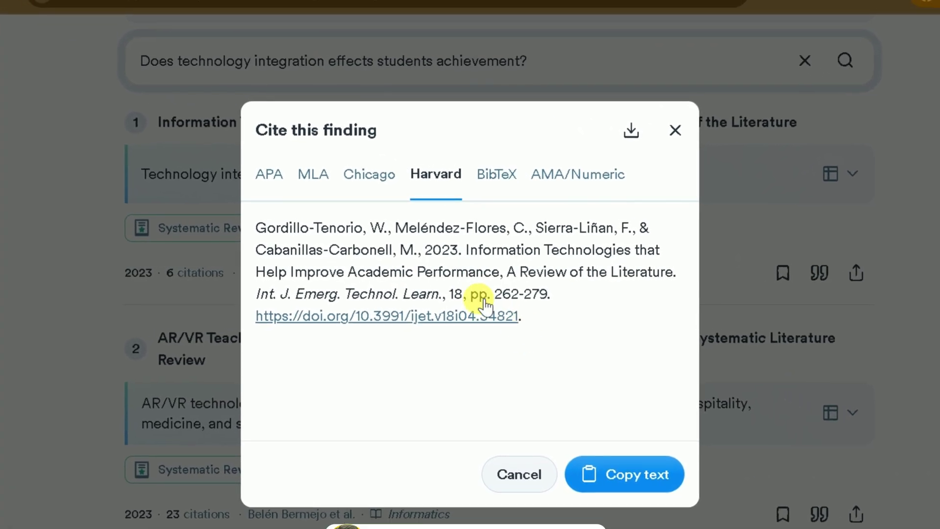
Step: Compare the APA, MLA, Chicago and Harvard citations, copy the Harvard one and close the box
click(281, 182)
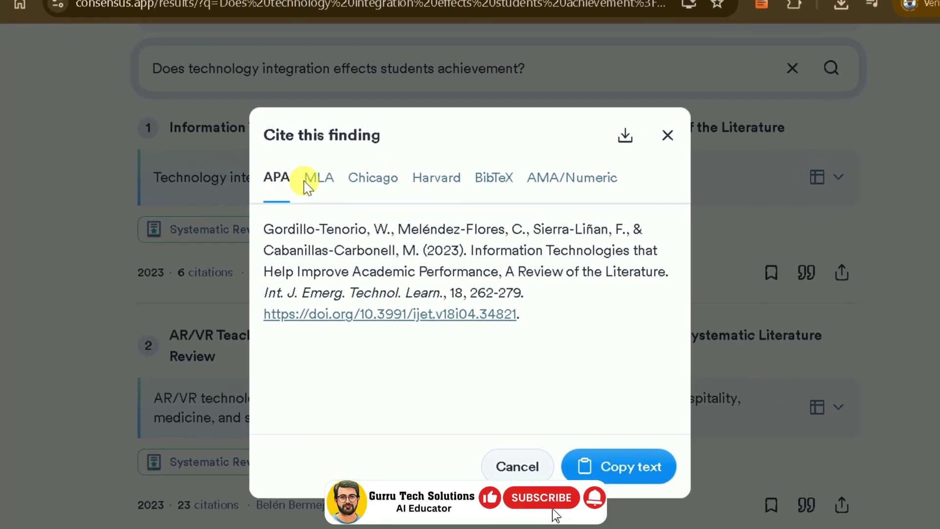
click(316, 179)
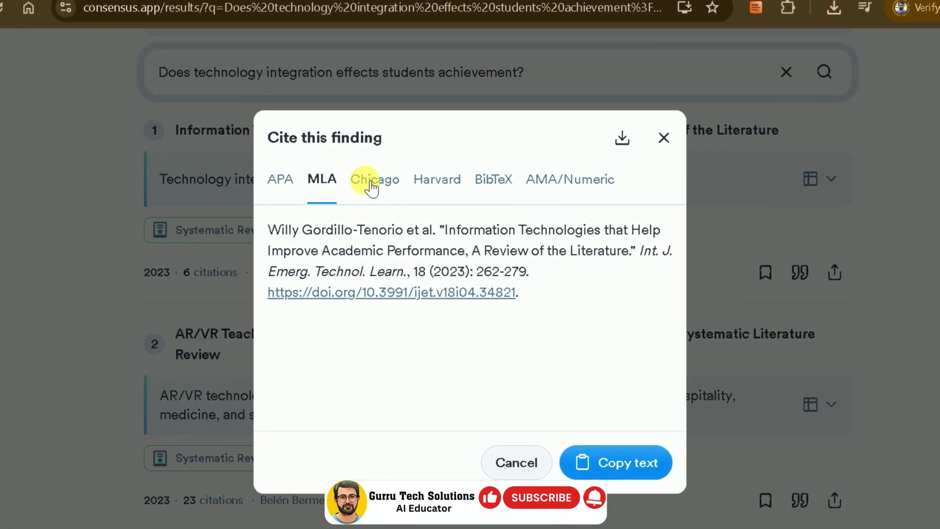
click(373, 186)
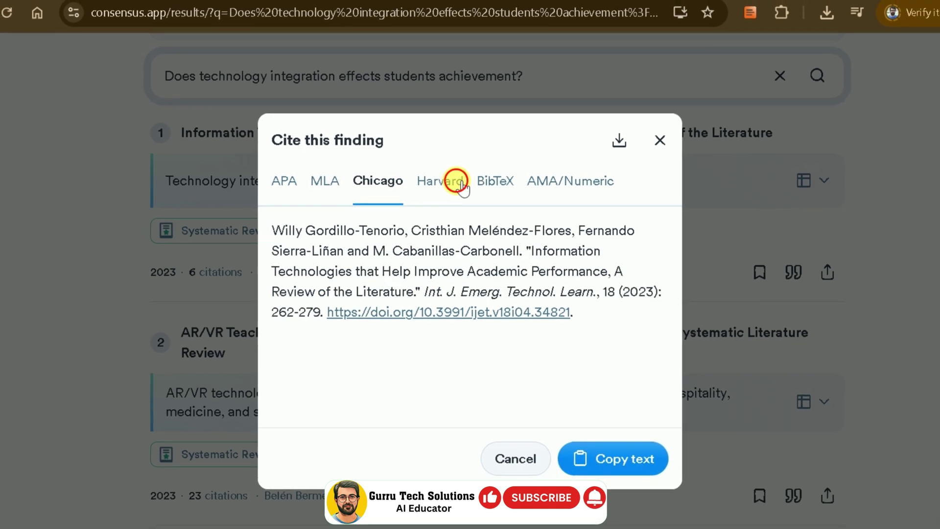
click(446, 181)
click(605, 455)
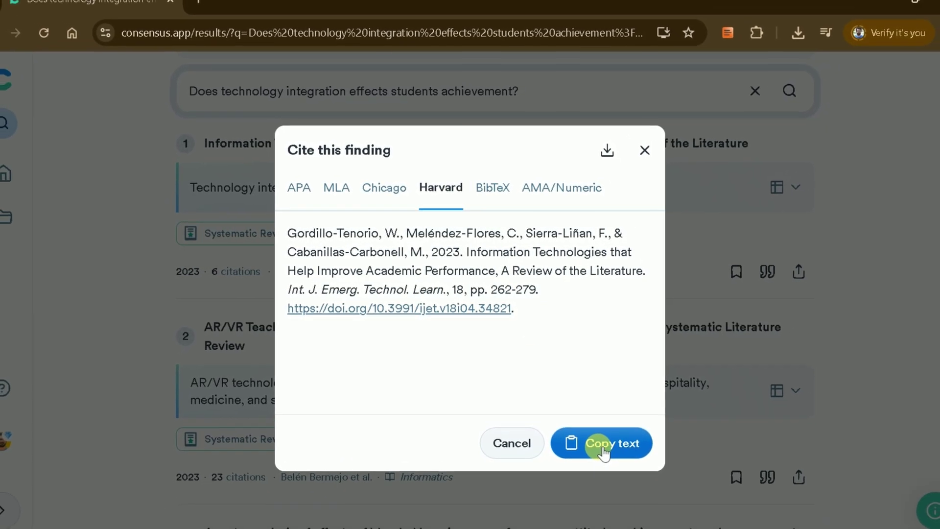
click(600, 160)
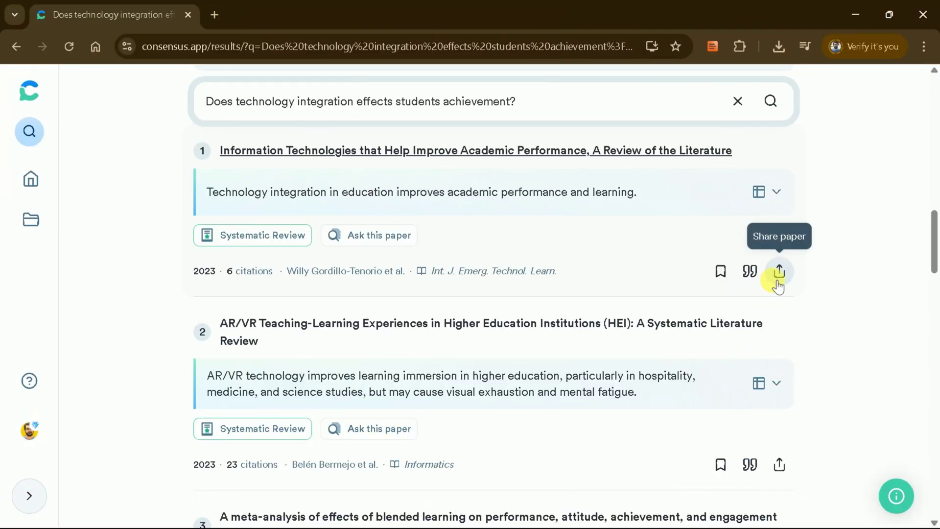
Step: Copy result 1's share link and browse the consensus.app homepage down to the ChatGPT comparison
click(780, 272)
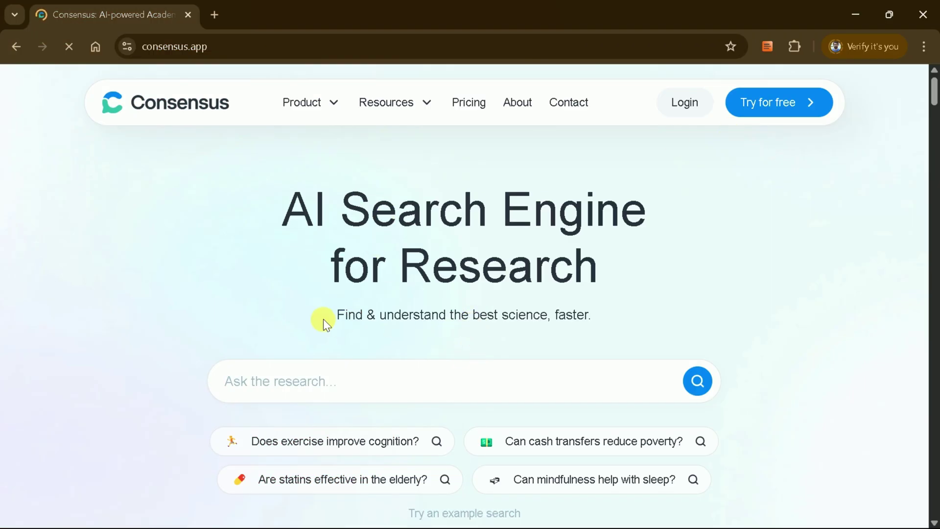
scroll(483, 301, down, 10)
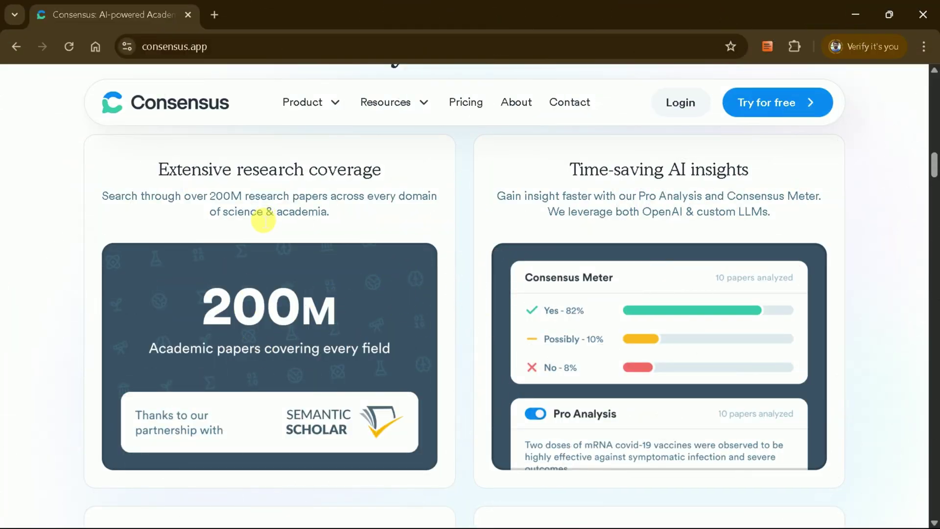
scroll(648, 219, down, 6)
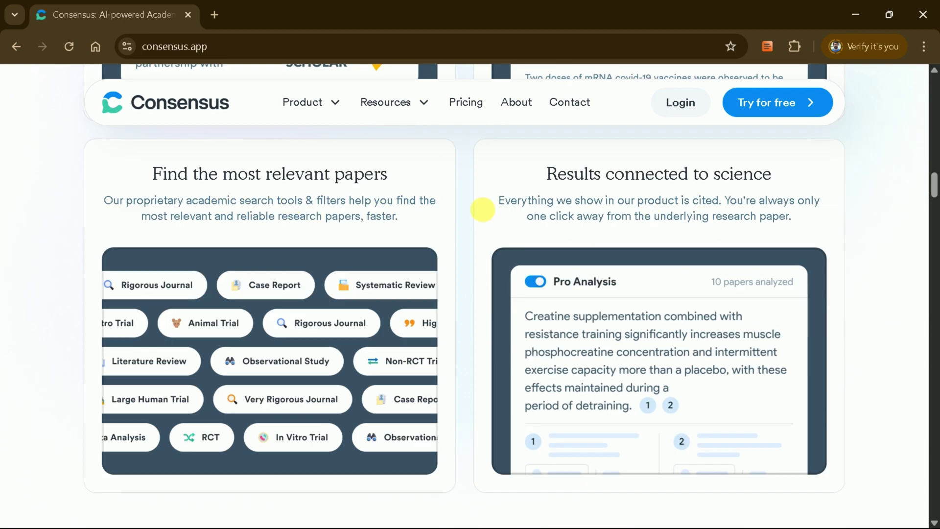
scroll(593, 204, down, 2)
scroll(446, 267, down, 10)
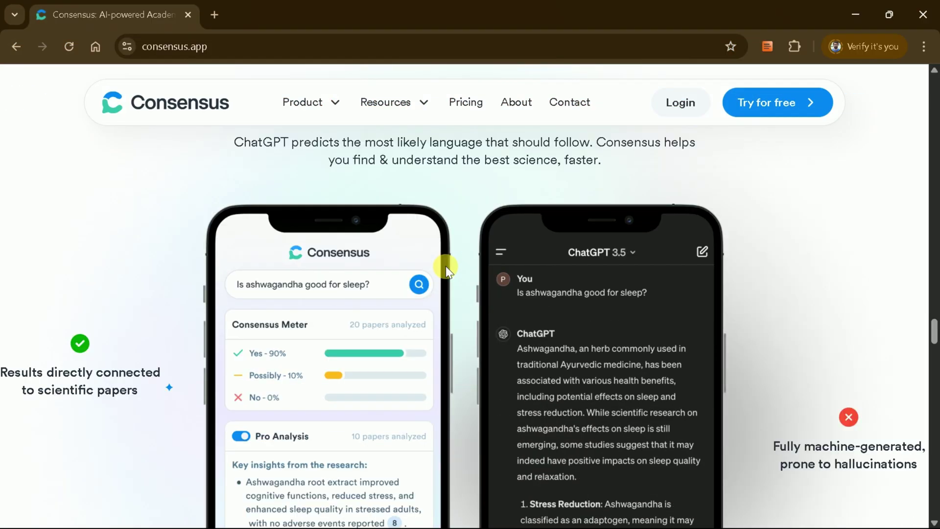